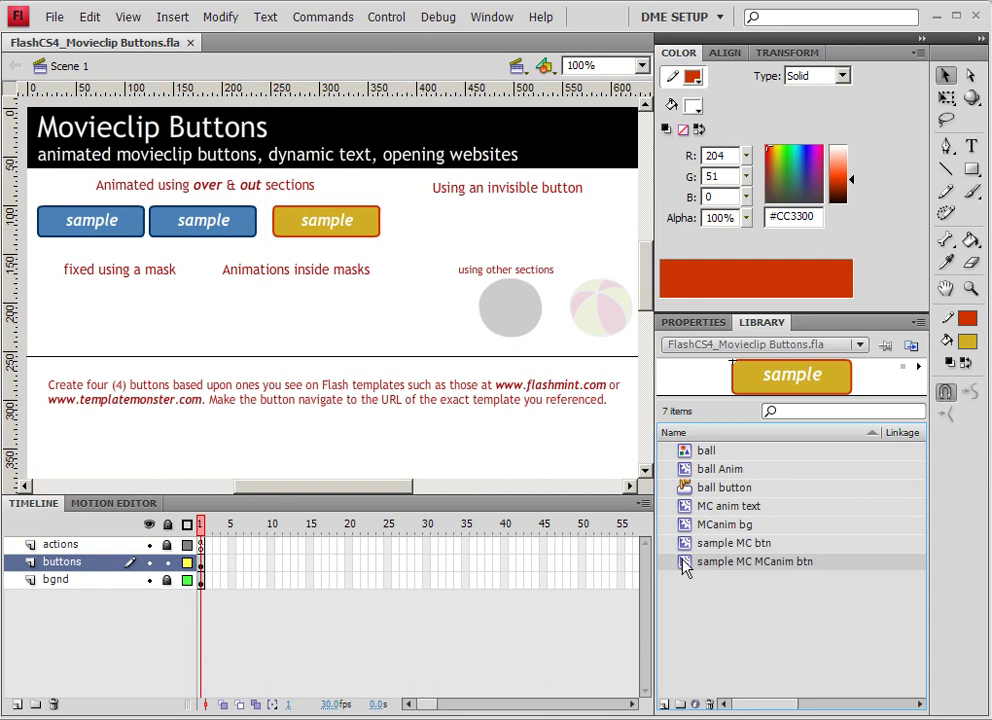
# Duplicate the library symbol "sample MC MCanim btn" as a movie clip named "sample MC mask btn"
pyautogui.rightClick(682, 563)
pyautogui.click(724, 366)
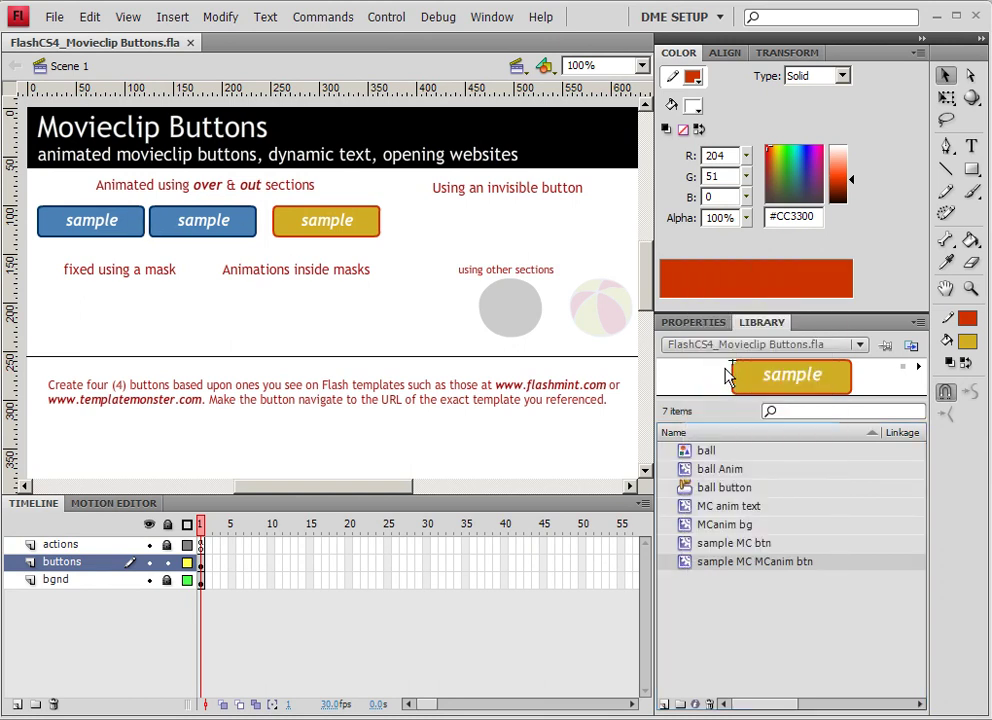
pyautogui.click(426, 330)
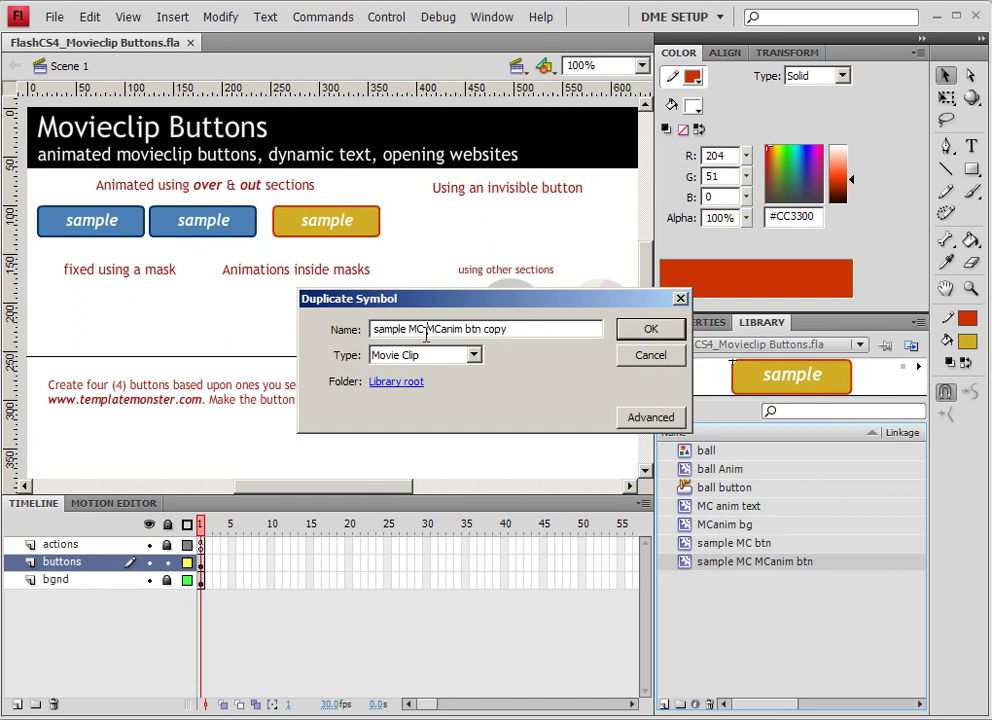
pyautogui.moveTo(427, 330); pyautogui.dragTo(560, 329)
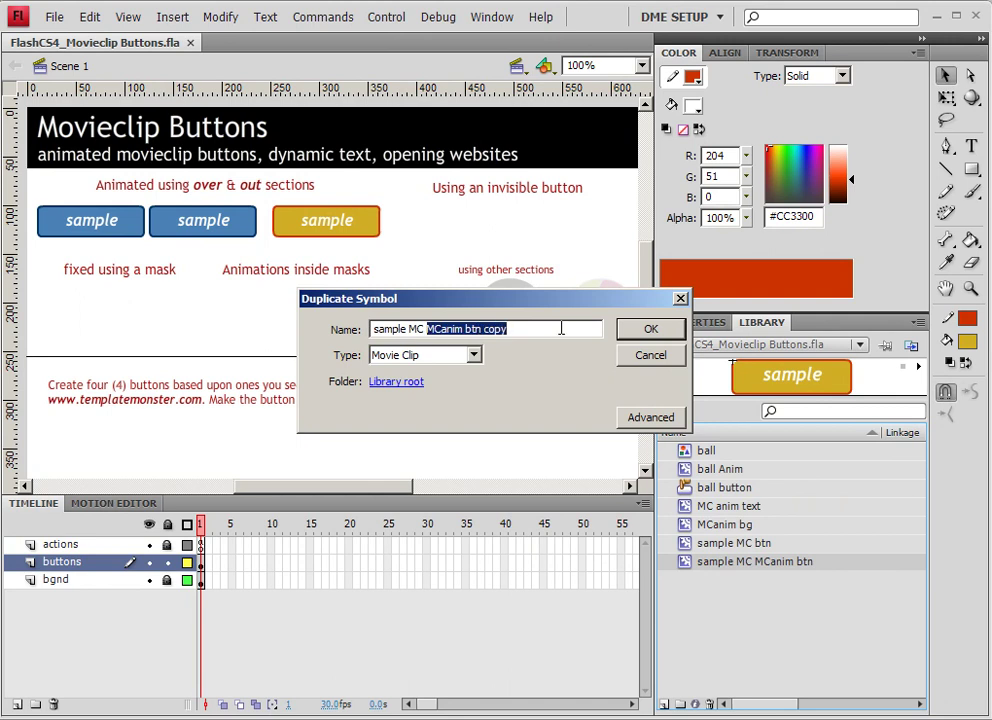
pyautogui.write('mas')
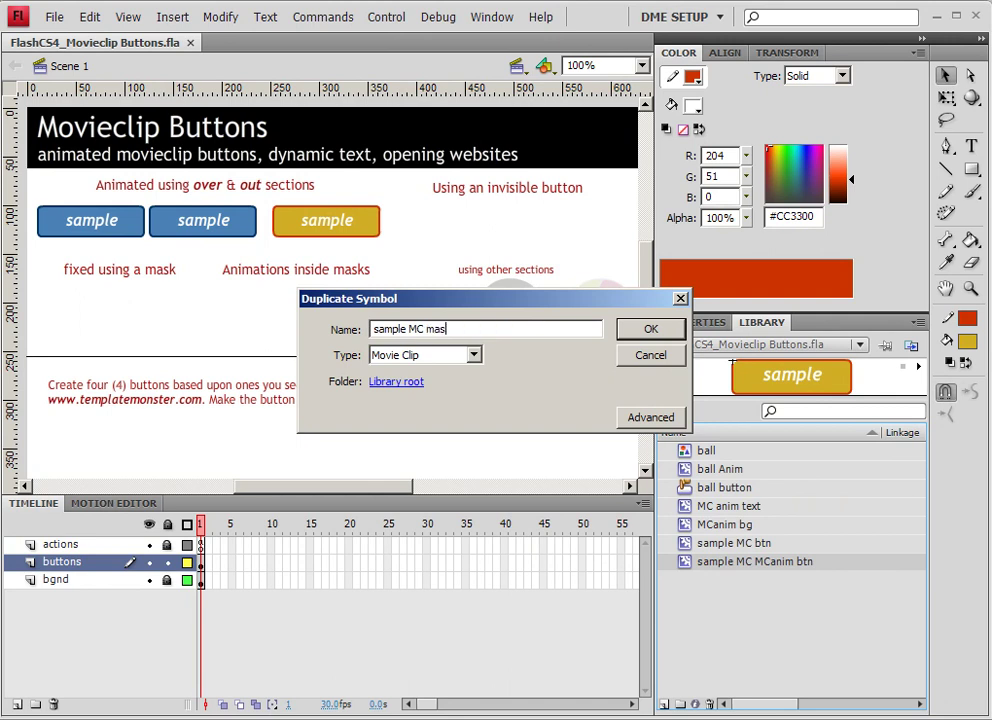
pyautogui.write('k btn')
pyautogui.press('Return')
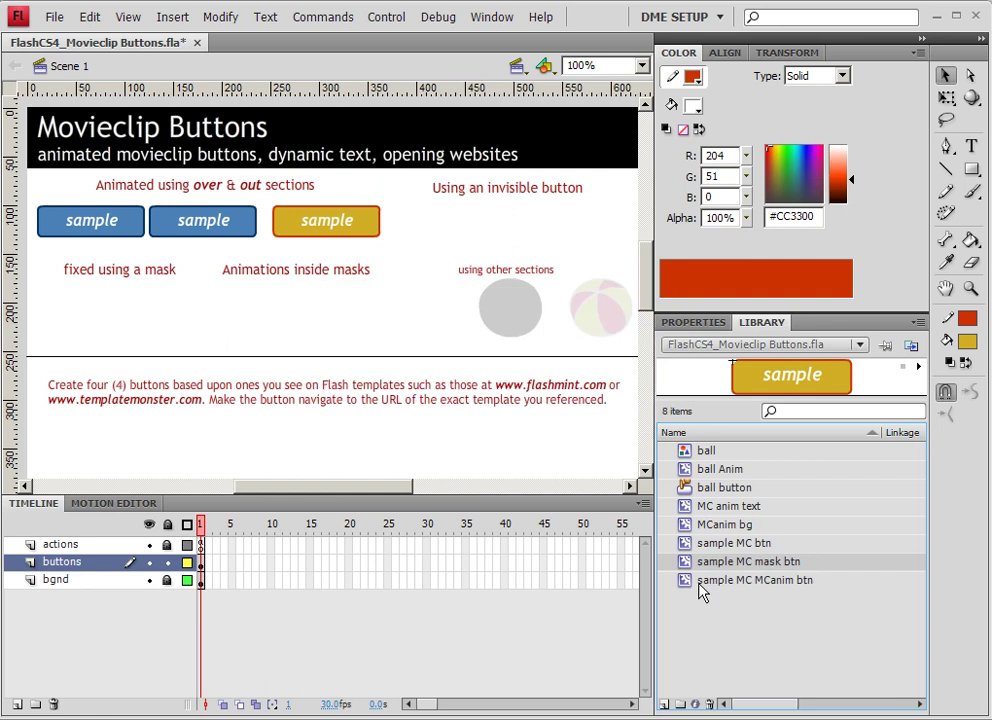
# Place an instance of "sample MC mask btn" below the "fixed using a mask" text and open it for editing in place
pyautogui.moveTo(688, 561); pyautogui.dragTo(93, 317)
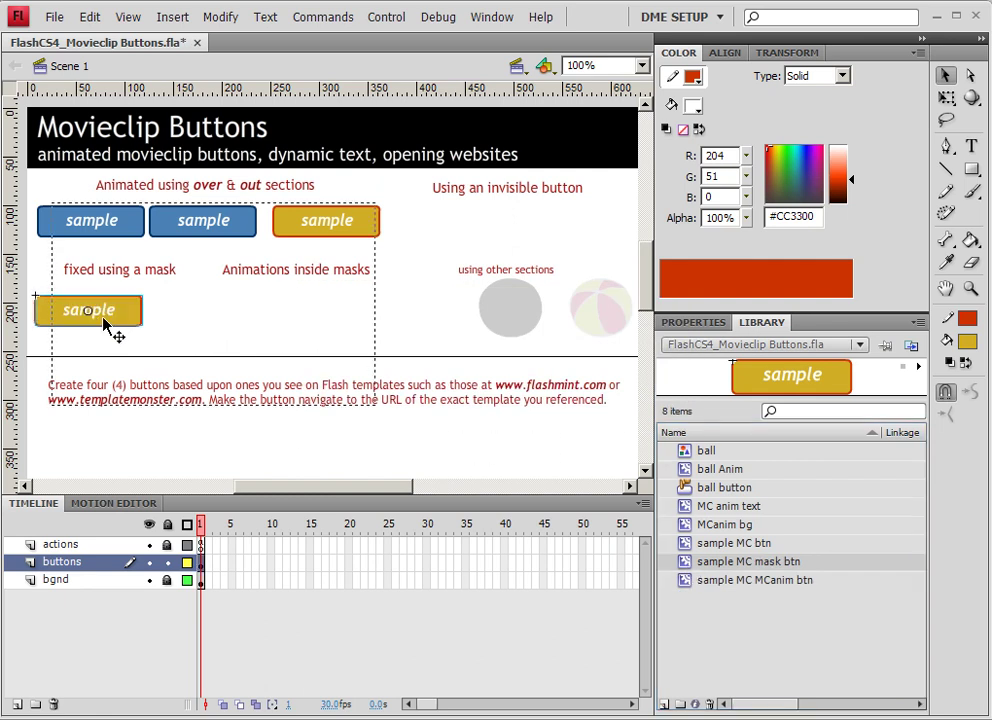
pyautogui.doubleClick(108, 322)
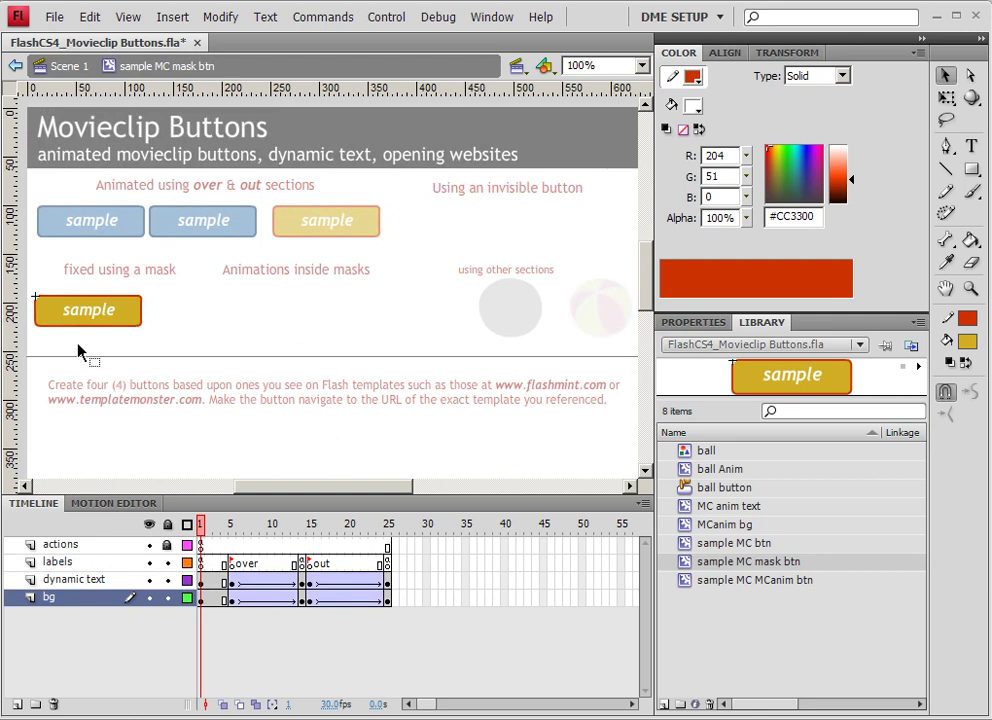
# Apply the Advanced color effect to the button background instance in frame 1 of the bg layer
pyautogui.click(136, 322)
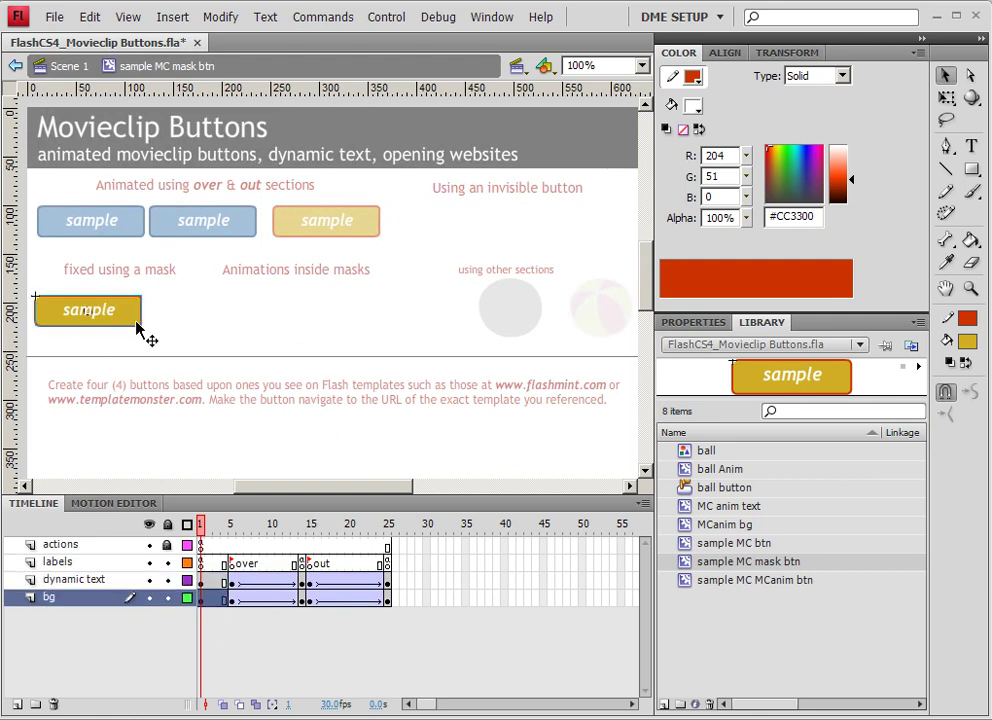
pyautogui.click(713, 323)
pyautogui.click(784, 565)
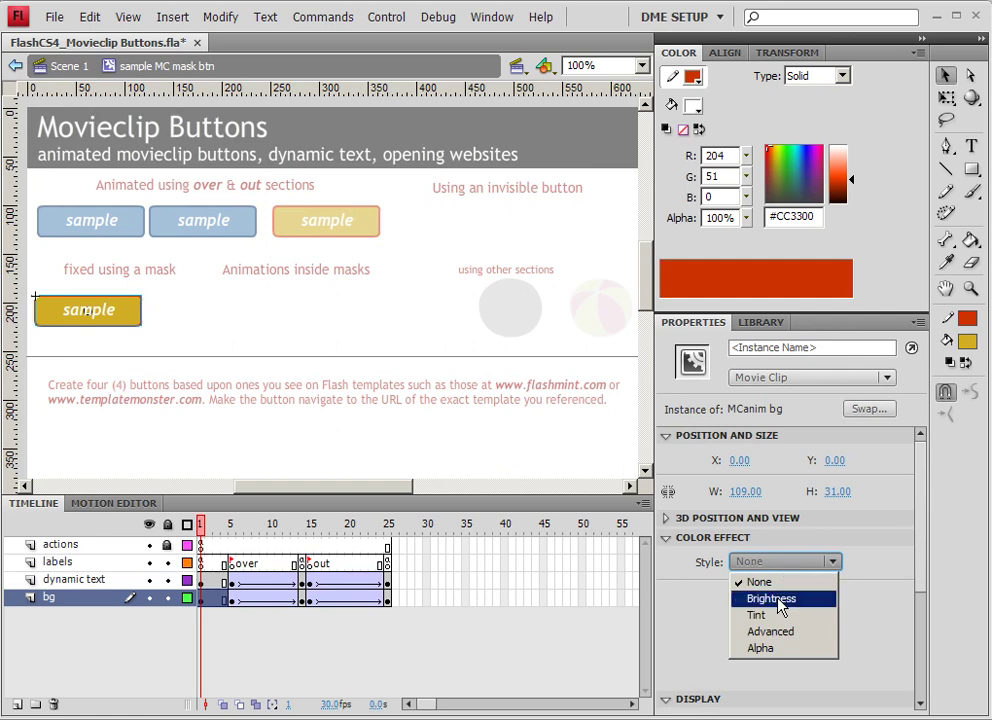
pyautogui.click(765, 648)
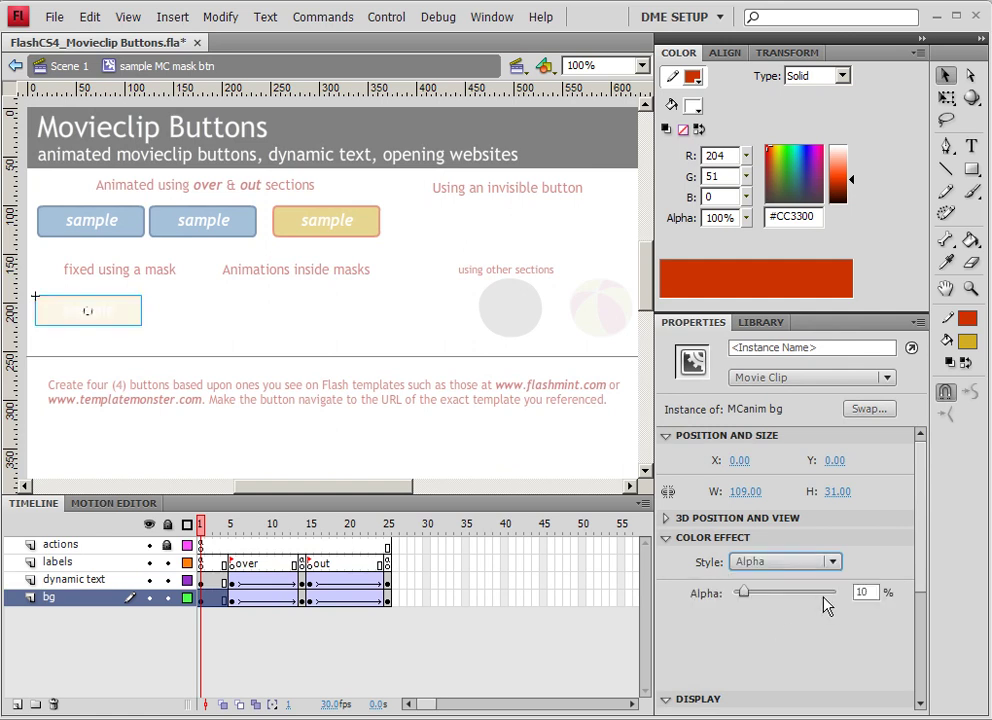
pyautogui.click(784, 562)
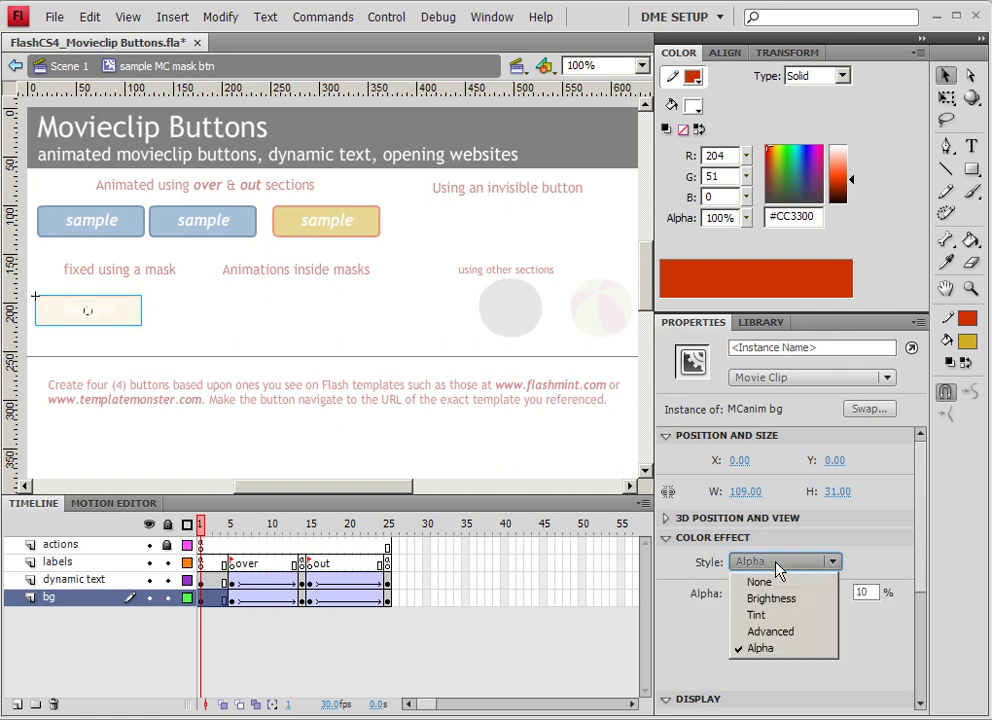
pyautogui.click(770, 631)
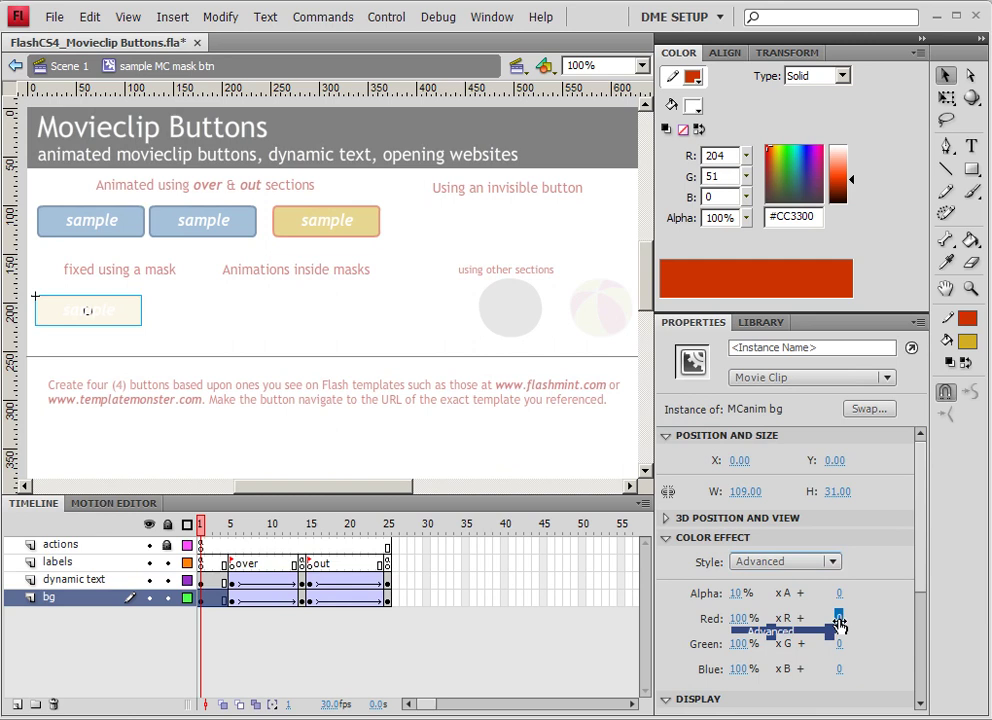
# Raise the background instance's red offset to 81 and set its alpha percentage to 100%
pyautogui.moveTo(839, 619); pyautogui.dragTo(879, 620)
pyautogui.moveTo(740, 594); pyautogui.dragTo(645, 588)
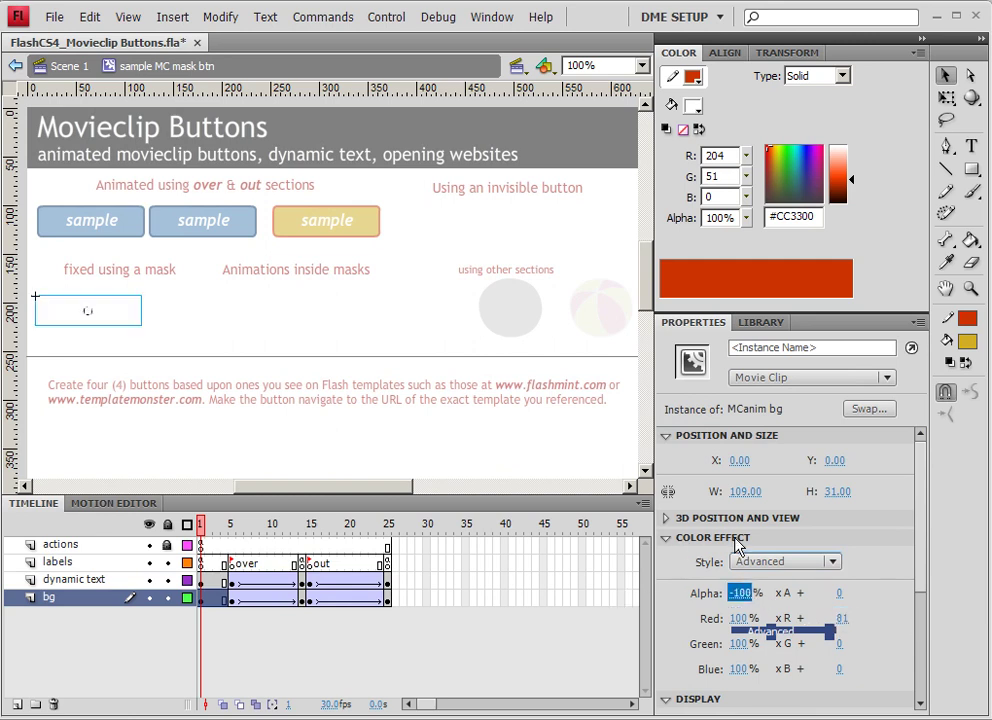
pyautogui.click(743, 593)
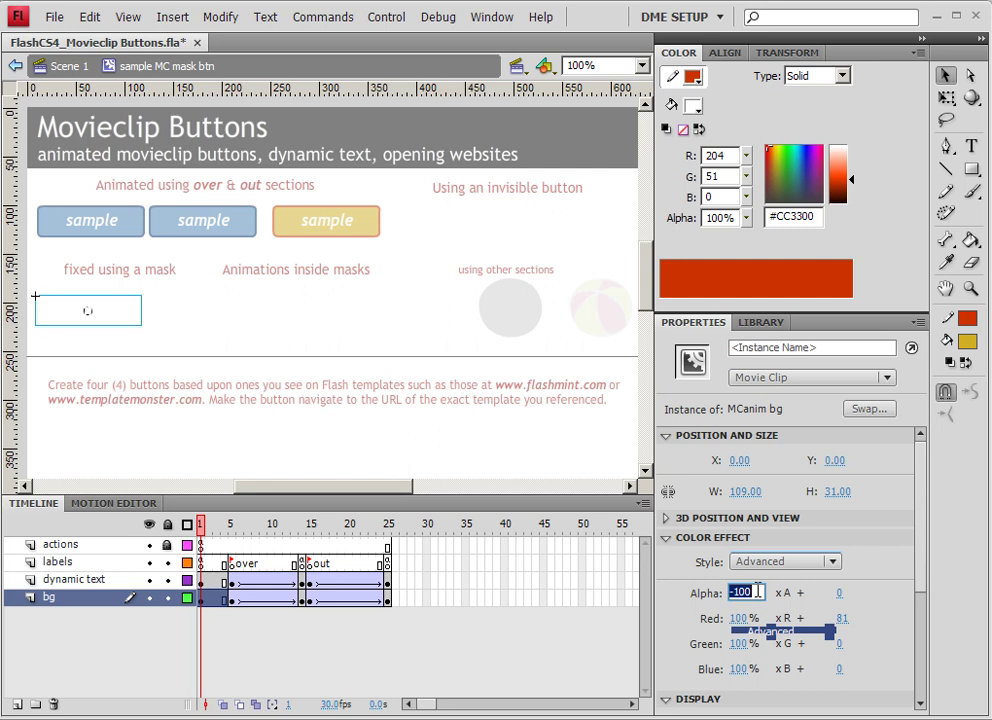
pyautogui.write('100')
pyautogui.press('Return')
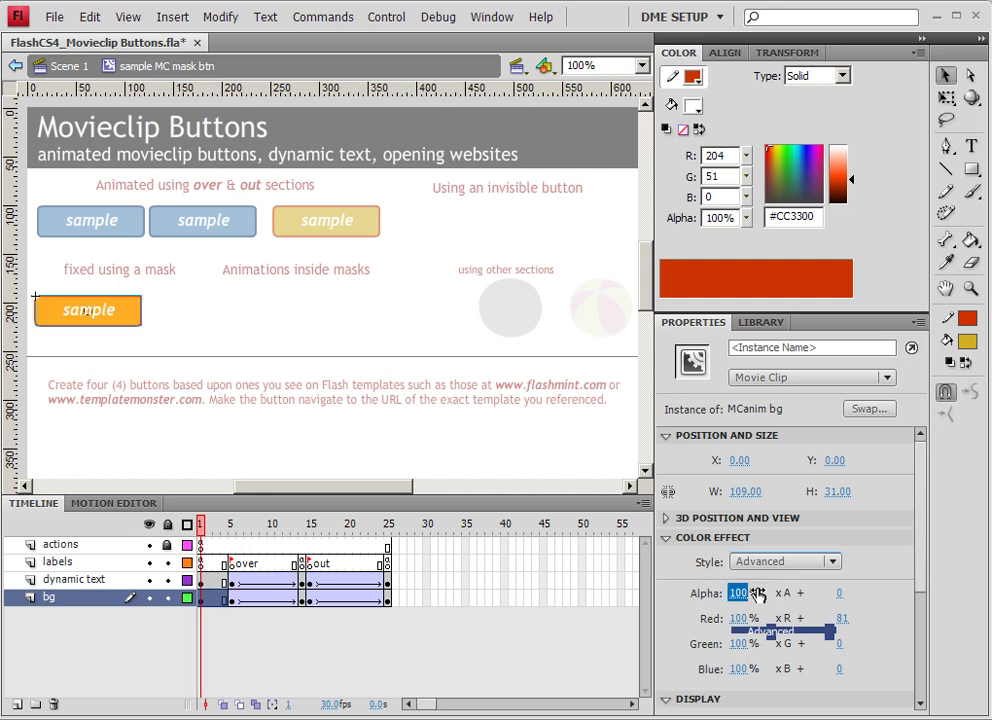
# Set the background instance's color offsets to red 217, alpha 152 and green -52 to tint it orange
pyautogui.moveTo(838, 618); pyautogui.dragTo(966, 625)
pyautogui.moveTo(839, 593); pyautogui.dragTo(908, 681)
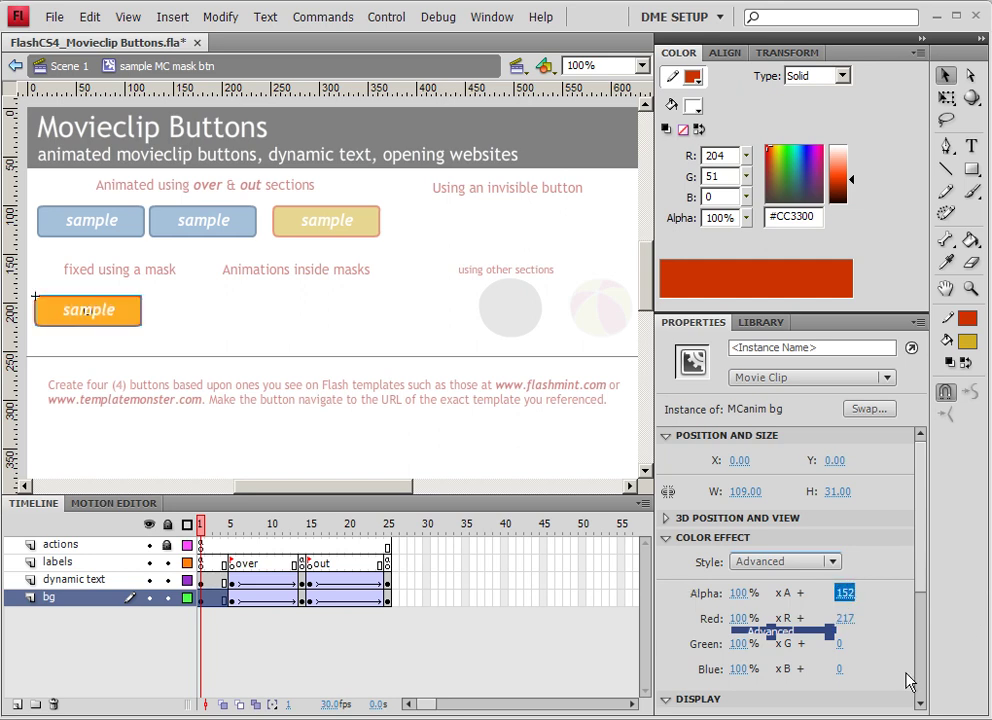
pyautogui.moveTo(841, 648); pyautogui.dragTo(788, 643)
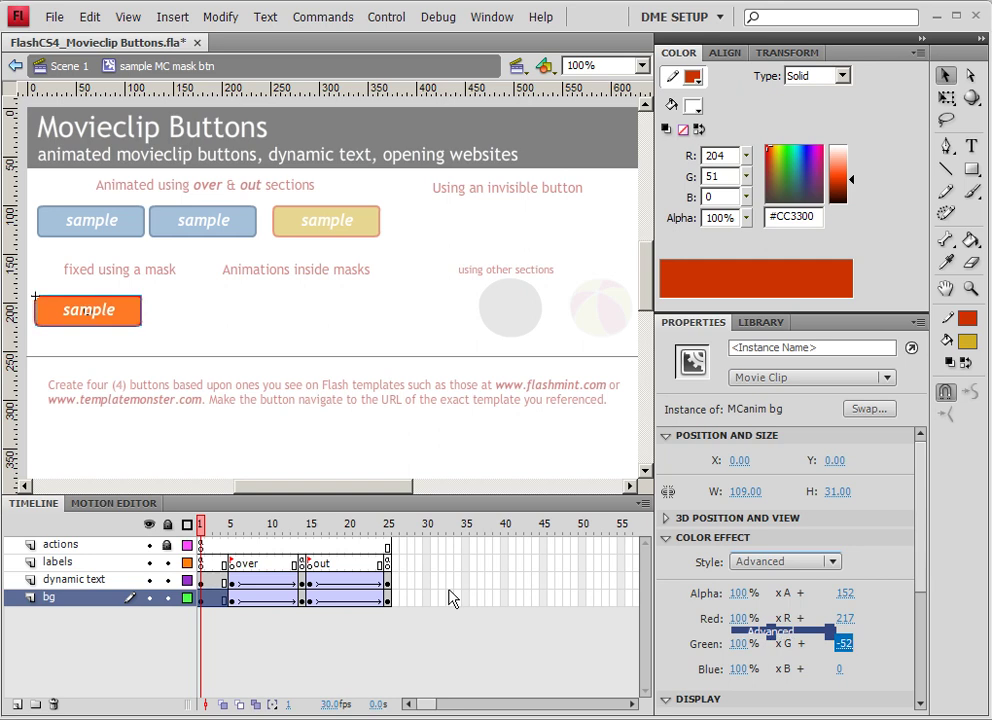
# Copy the recolored bg keyframe from frame 1 to frames 5 and 25, replacing the keyframes there
pyautogui.click(201, 598)
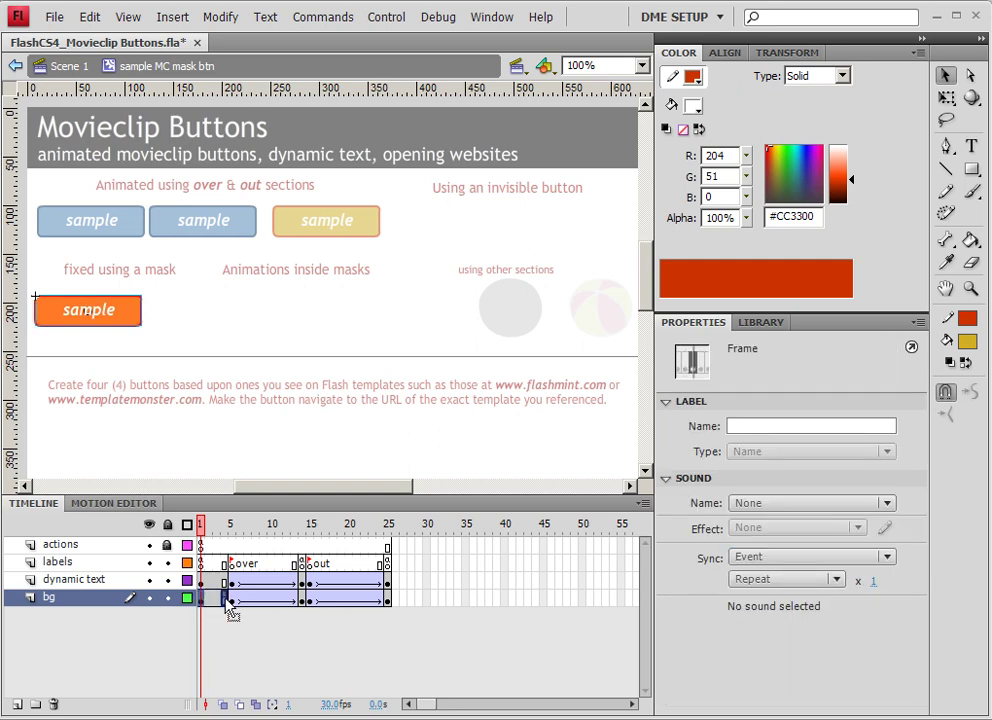
pyautogui.click(232, 599)
pyautogui.moveTo(233, 600); pyautogui.dragTo(389, 609)
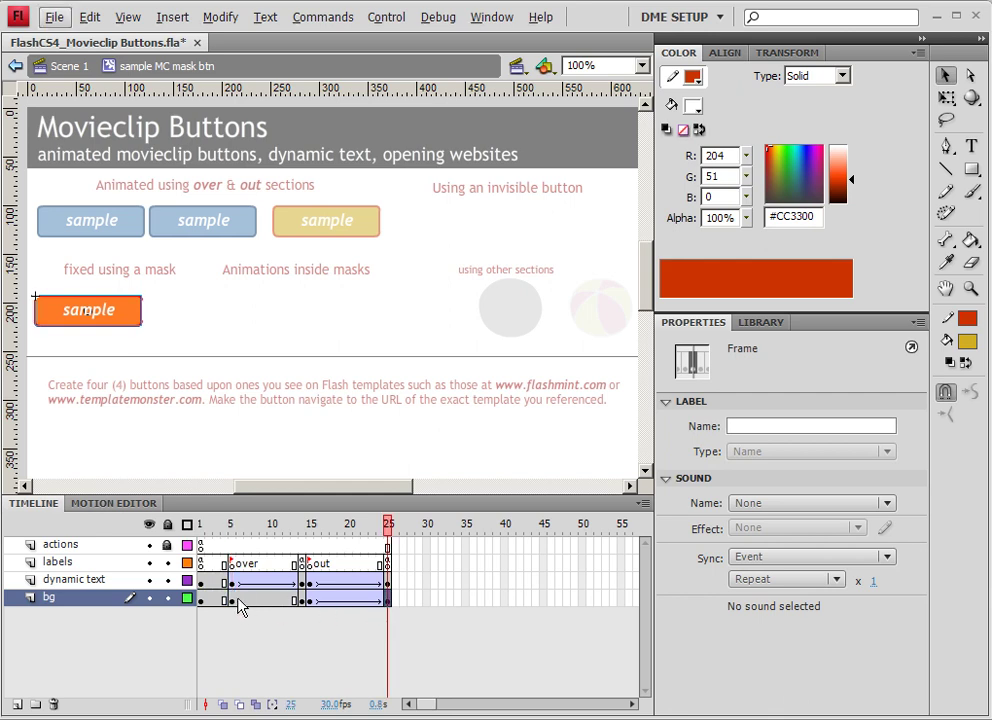
# Create a classic tween across the bg layer's "over" section with an ease of -100
pyautogui.rightClick(265, 601)
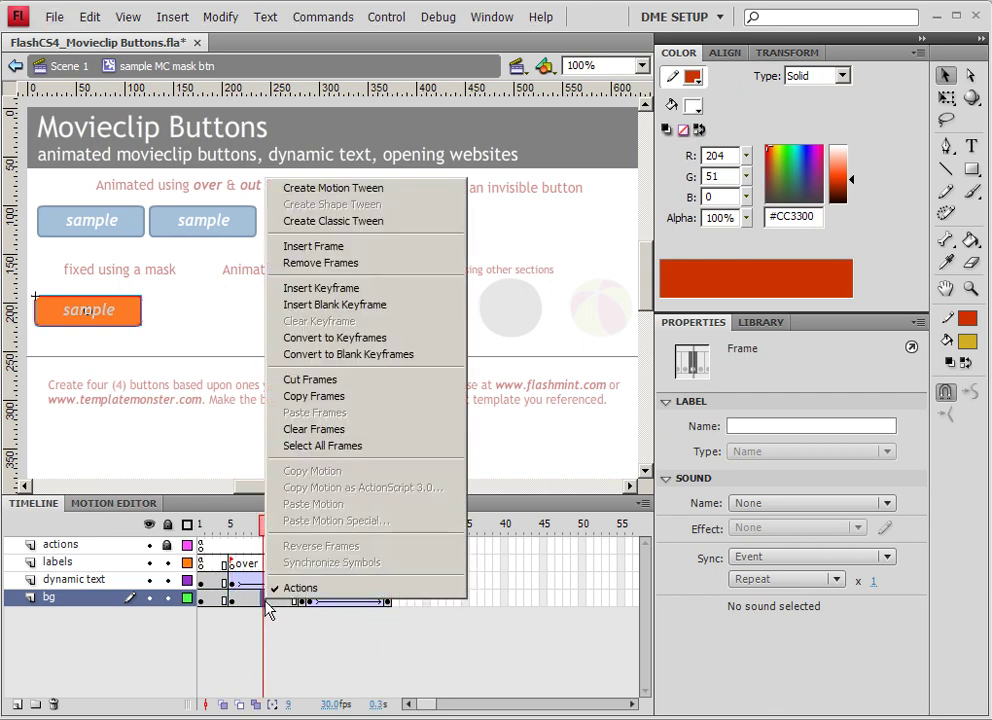
pyautogui.click(328, 224)
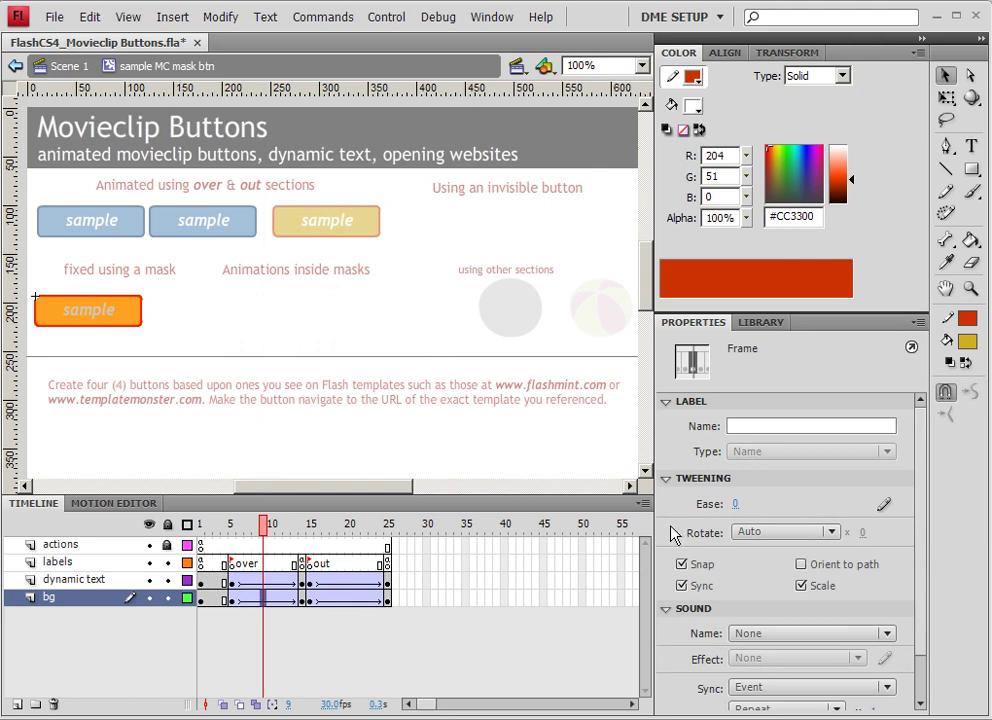
pyautogui.moveTo(735, 508); pyautogui.dragTo(189, 418)
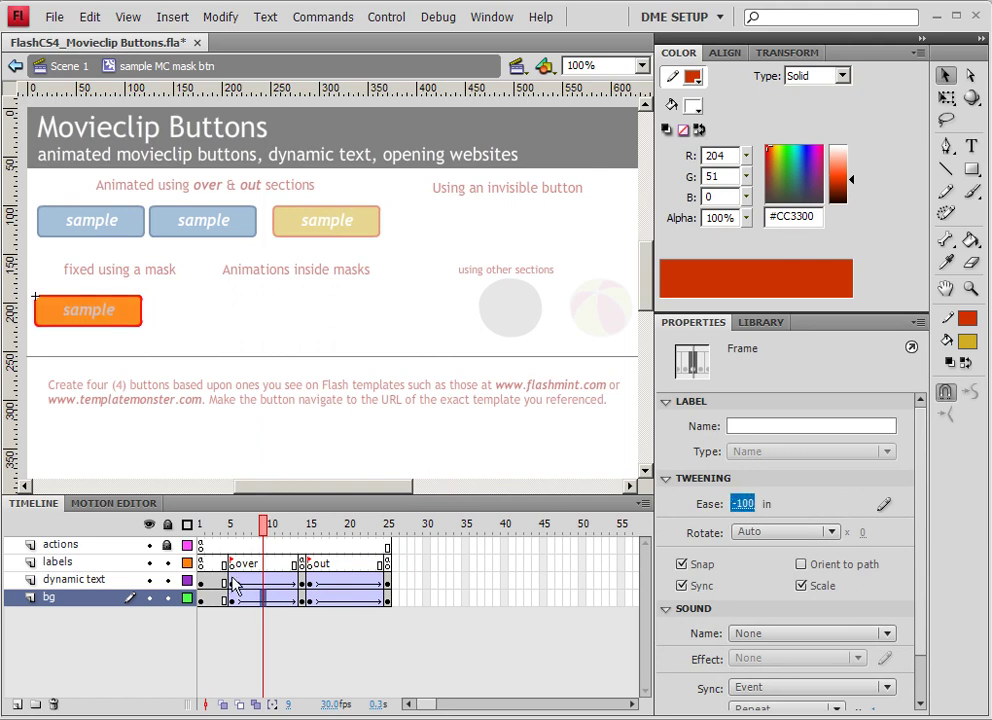
# Set the ease of the bg layer's "over" tween to 100 and preview the animation
pyautogui.click(258, 583)
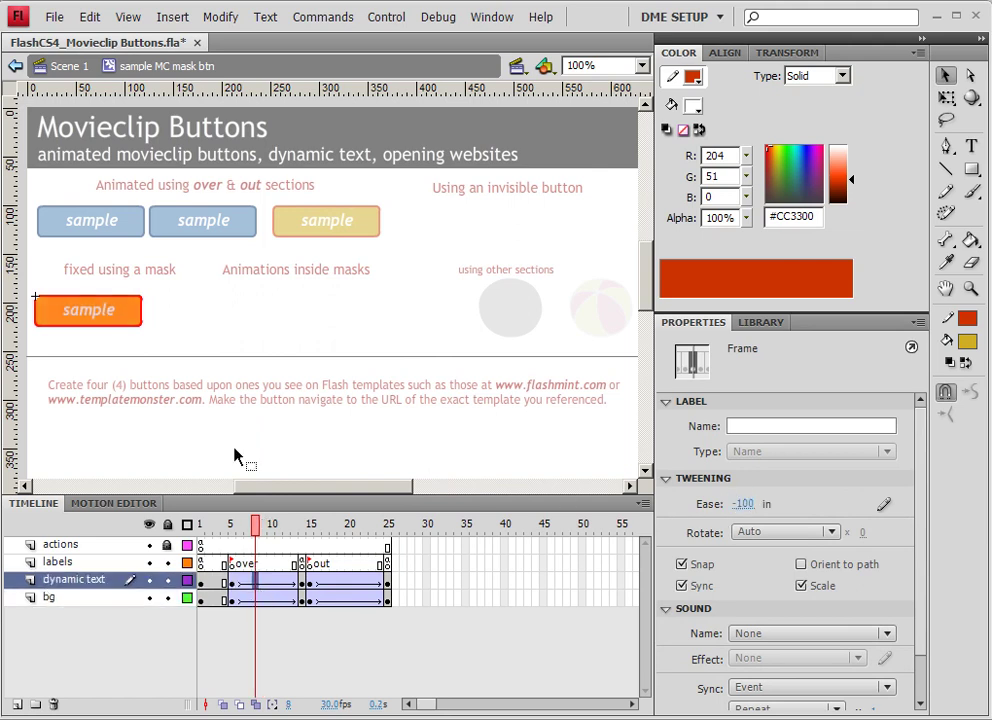
pyautogui.moveTo(256, 524)
pyautogui.mouseDown()
pyautogui.moveTo(218, 526)
pyautogui.moveTo(325, 533)
pyautogui.moveTo(277, 538)
pyautogui.moveTo(255, 527)
pyautogui.mouseUp()
pyautogui.click(277, 601)
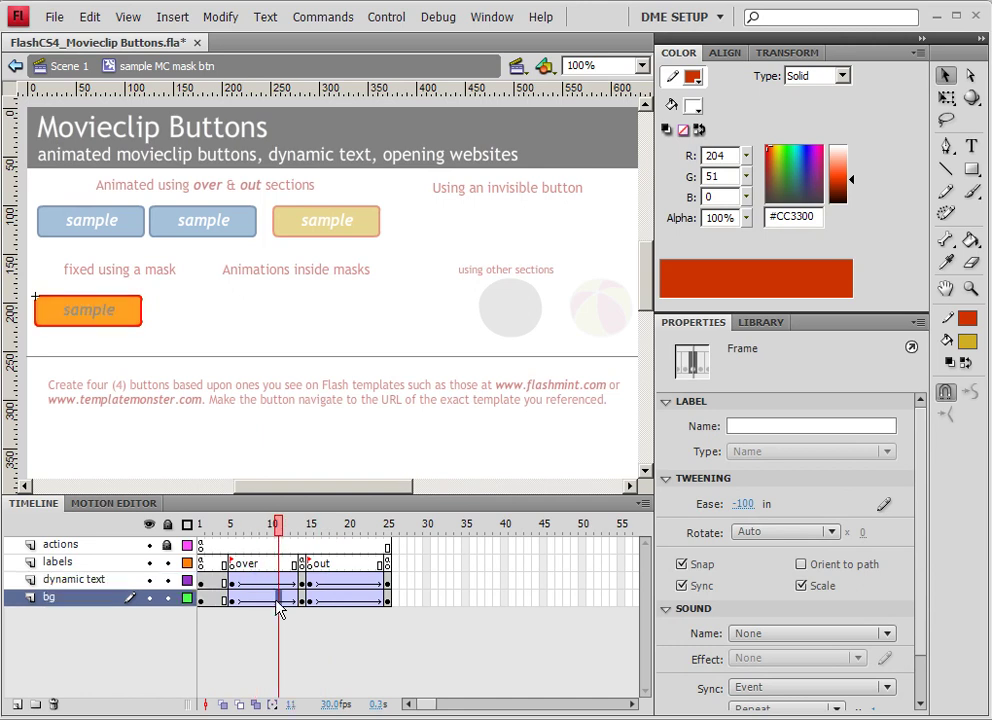
pyautogui.click(741, 504)
pyautogui.press('Return')
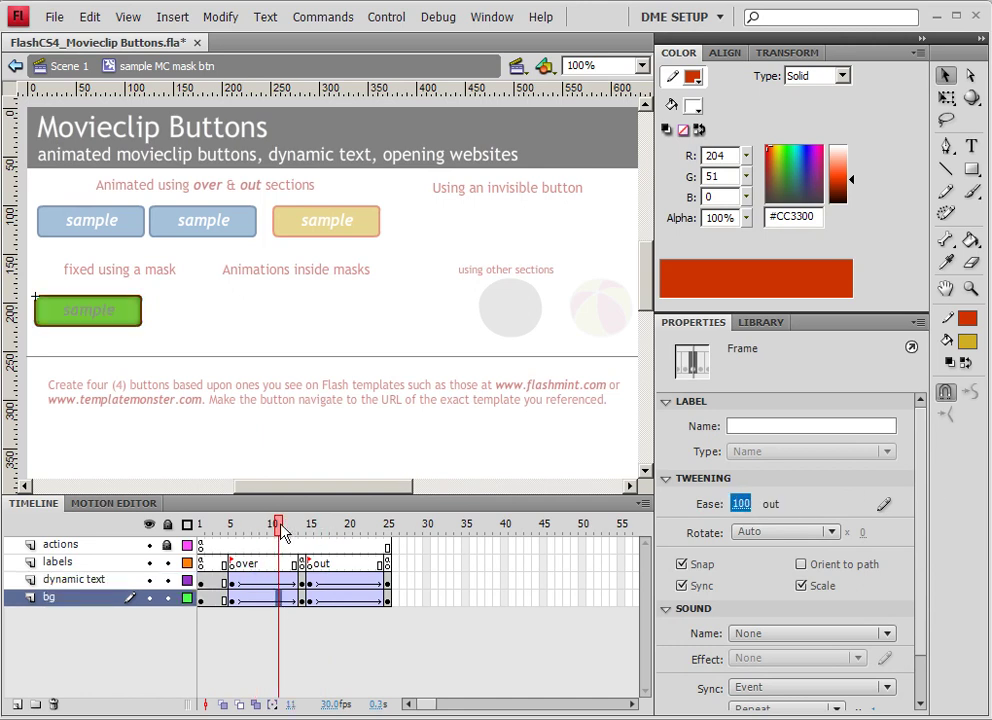
pyautogui.moveTo(282, 533); pyautogui.dragTo(345, 580)
# Set the ease of the bg layer's "out" tween to -100
pyautogui.click(349, 598)
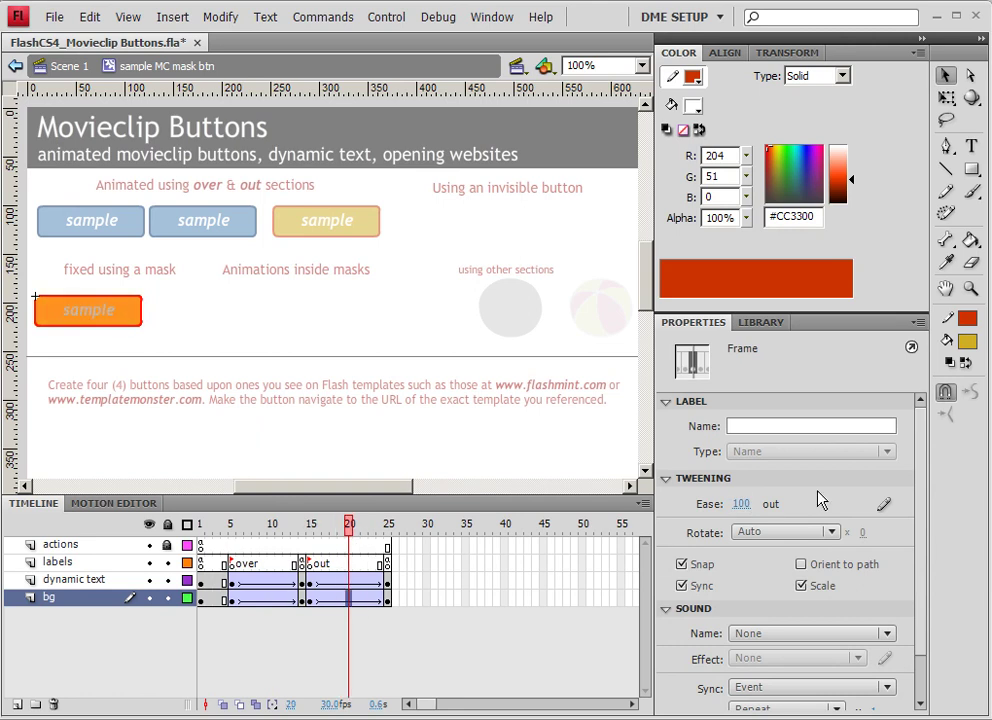
pyautogui.click(741, 503)
pyautogui.write('-100')
pyautogui.press('Return')
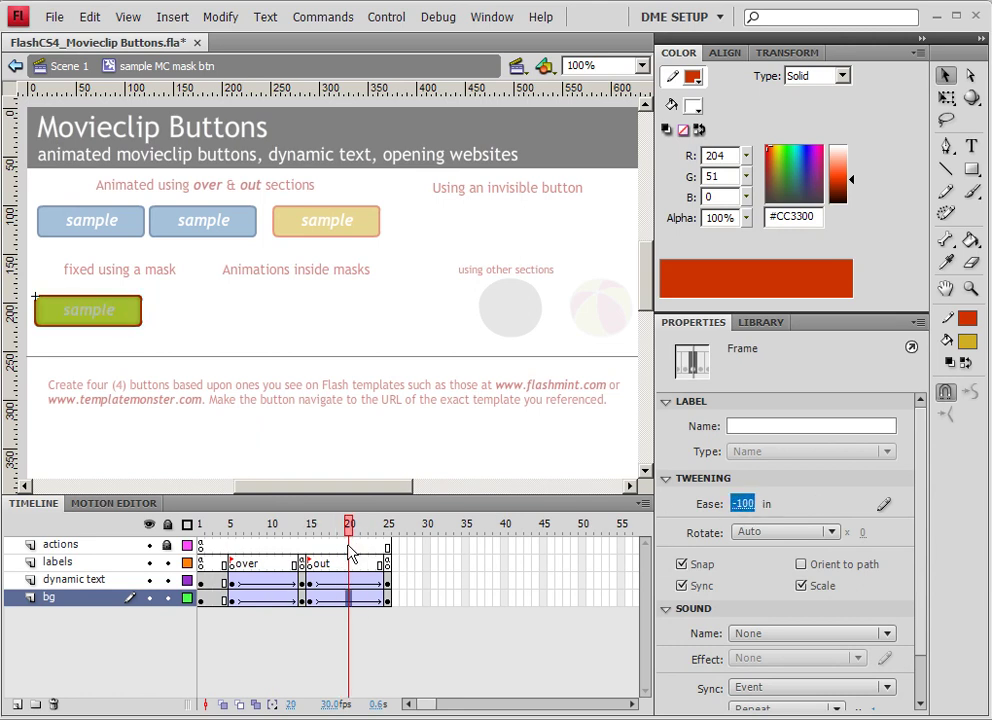
# Compare the "out" tween easing of both layers, preview the animation, and inspect the bg keyframes at frames 5, 14, 15 and 25
pyautogui.click(345, 582)
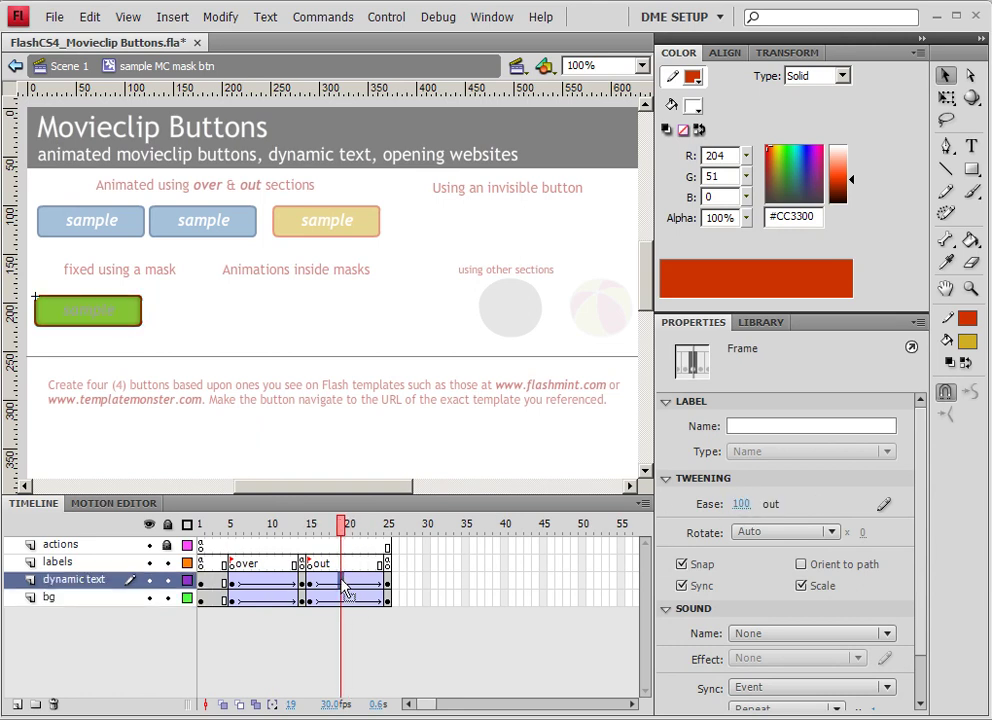
pyautogui.click(349, 598)
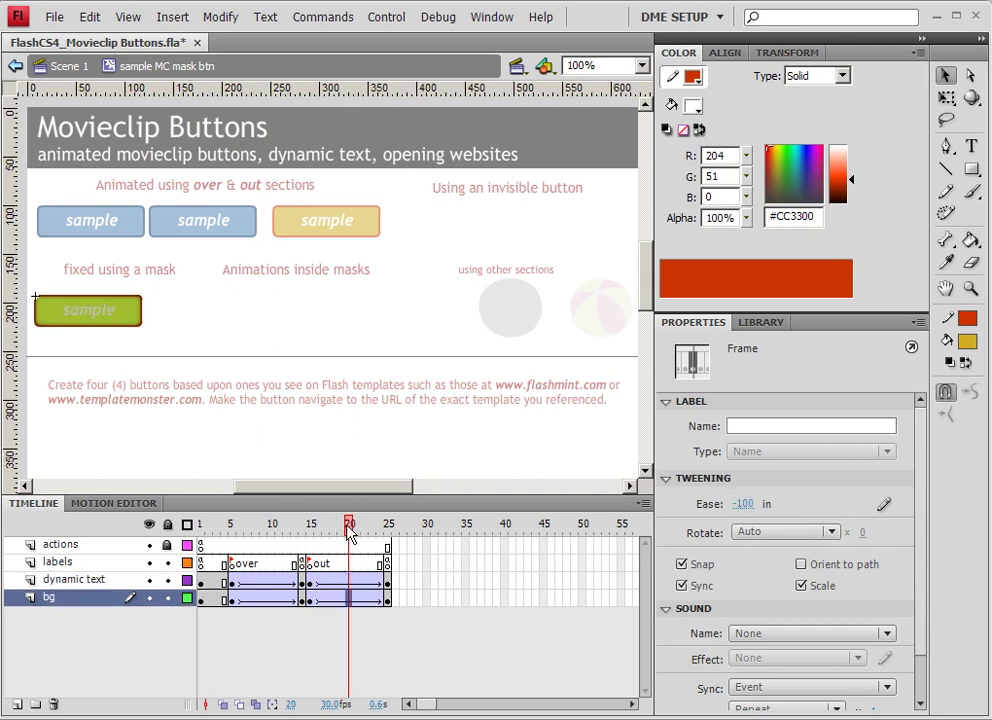
pyautogui.moveTo(349, 524); pyautogui.dragTo(394, 576)
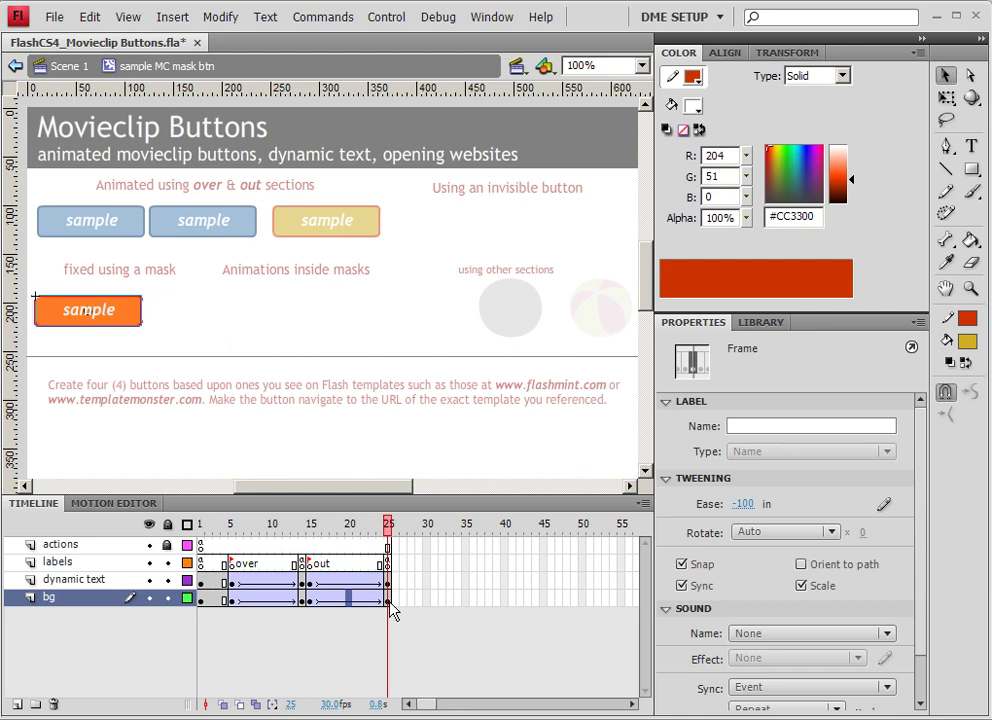
pyautogui.click(388, 601)
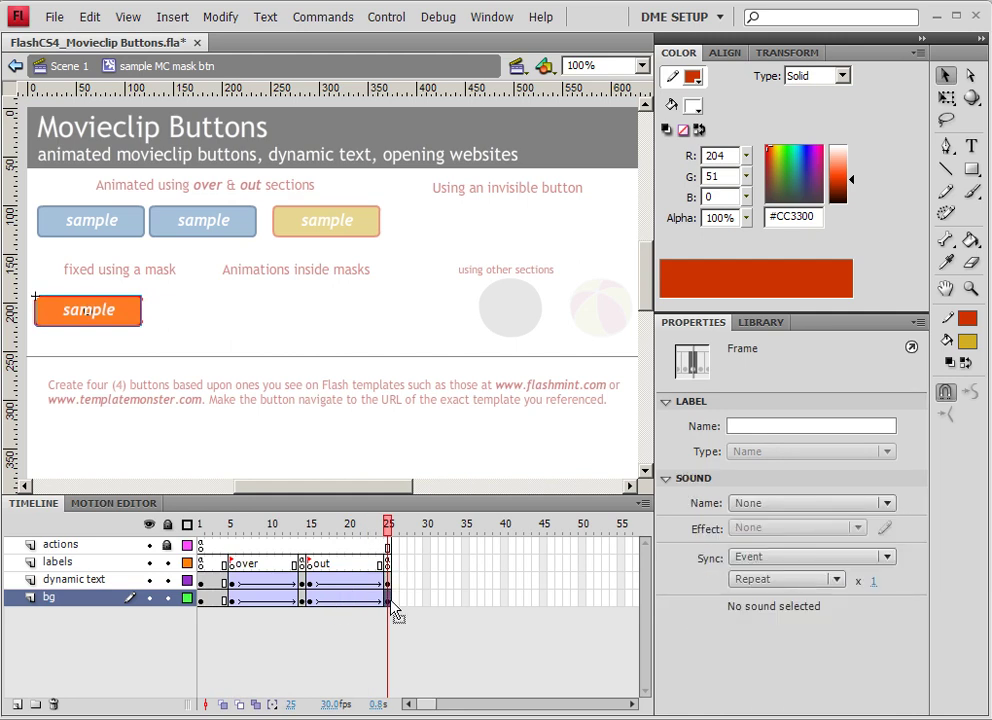
pyautogui.click(232, 600)
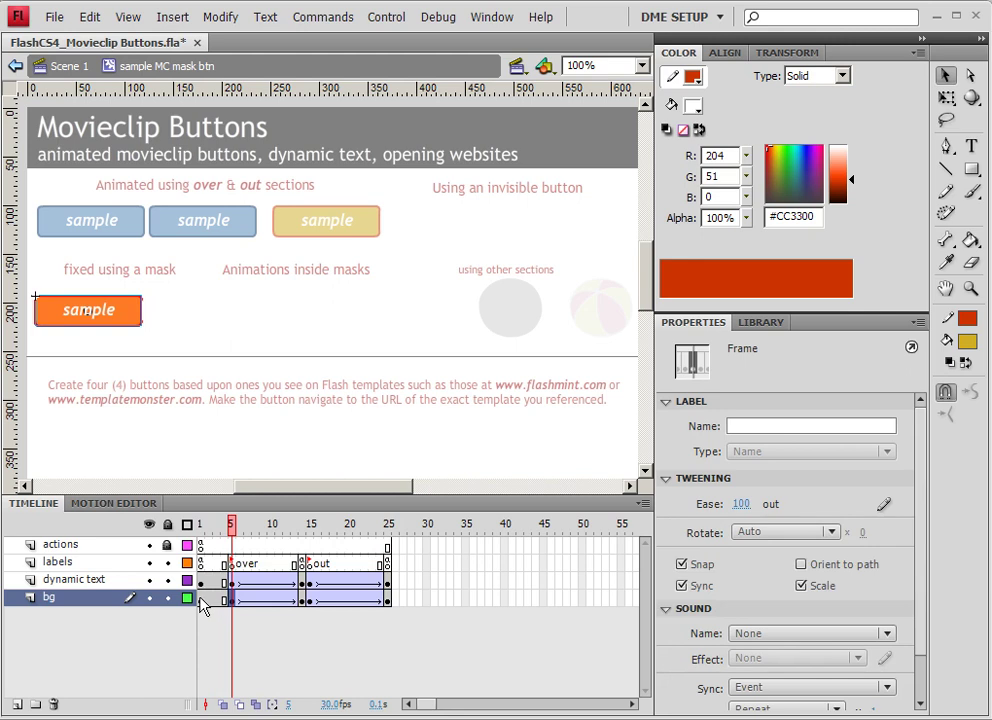
pyautogui.click(302, 601)
pyautogui.click(310, 601)
pyautogui.click(302, 601)
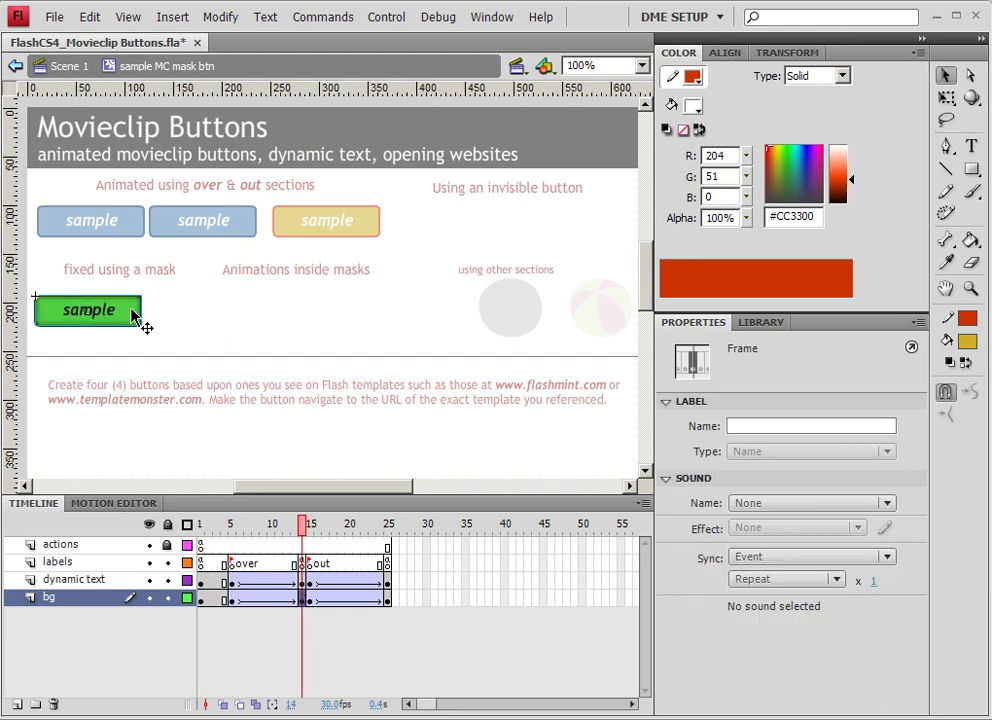
pyautogui.click(303, 600)
# Add a new layer above the dynamic text layer and draw a rounded square about 15 by 15 px left of the orange sample button
pyautogui.click(220, 583)
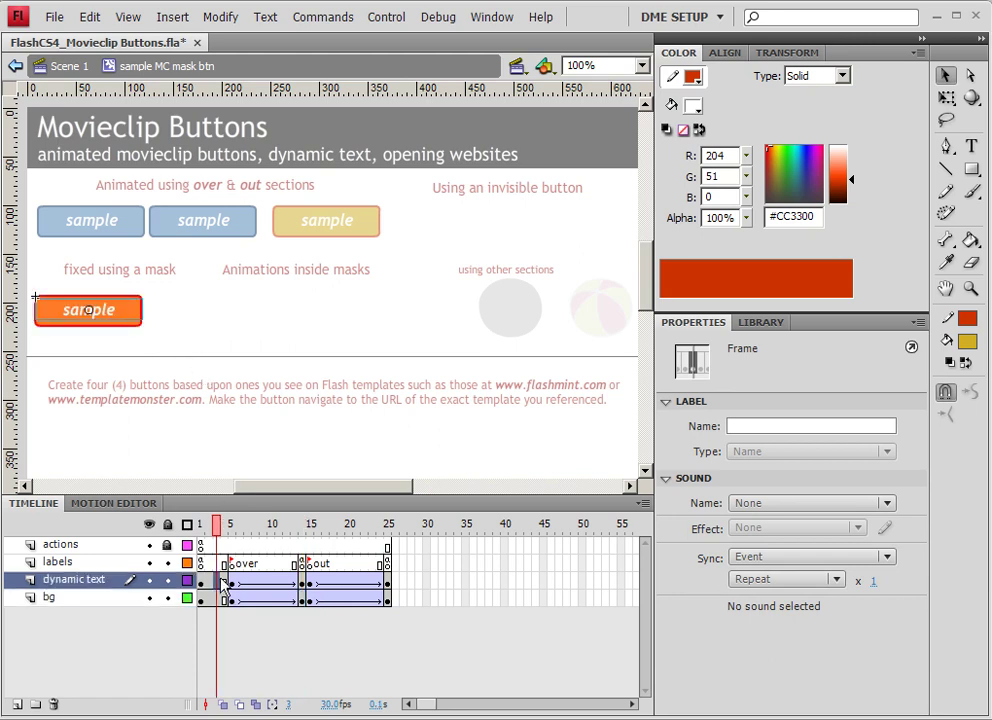
pyautogui.moveTo(390, 582); pyautogui.dragTo(209, 589)
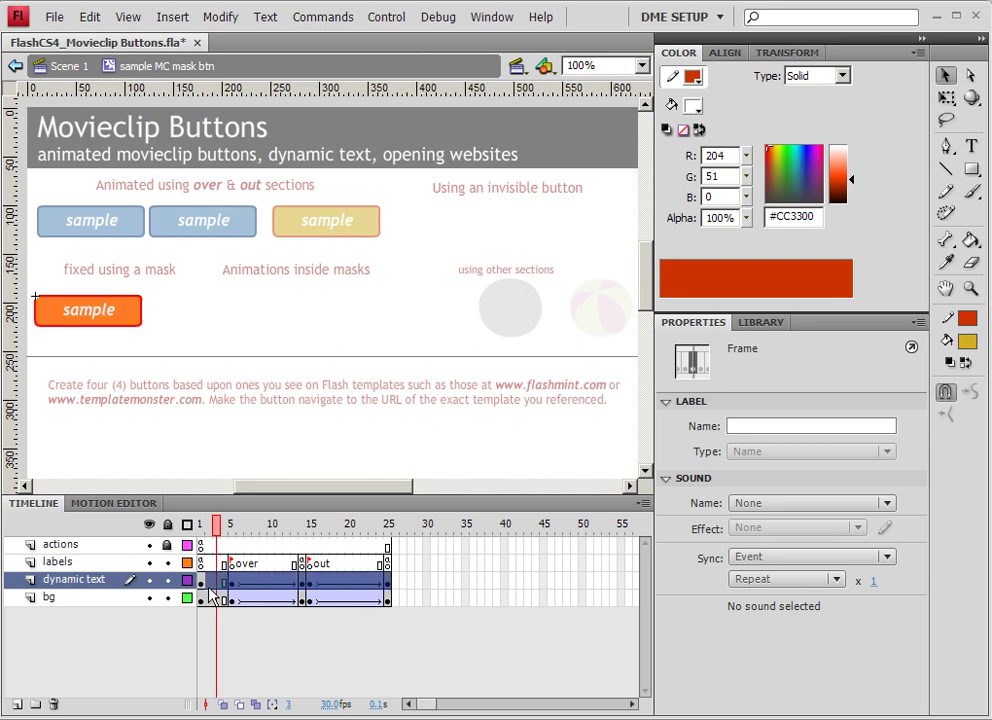
pyautogui.click(259, 461)
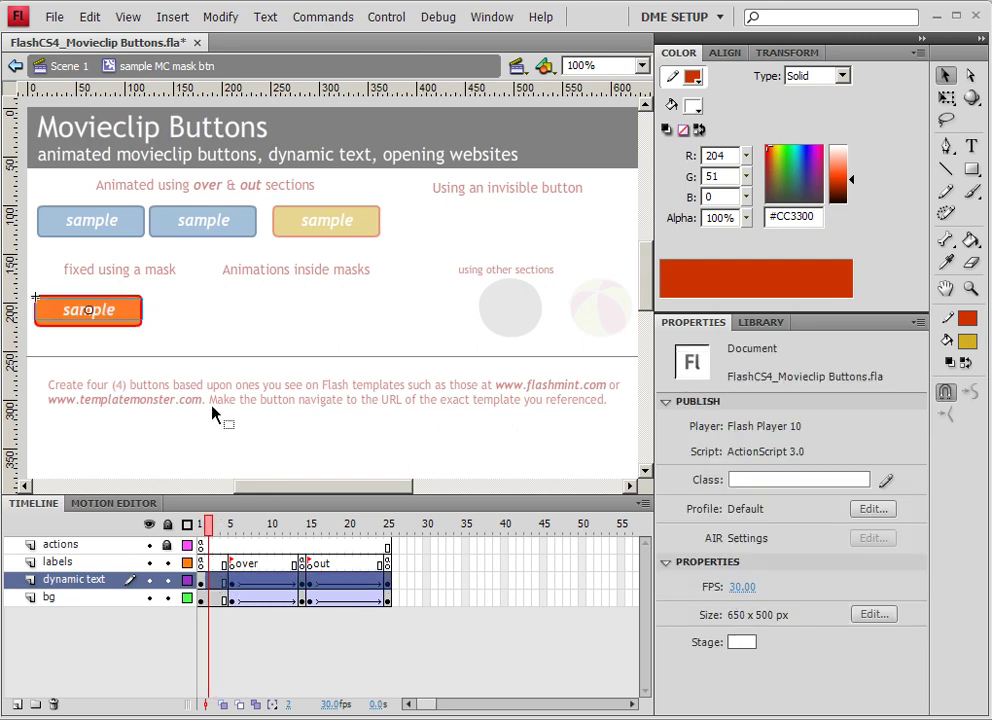
pyautogui.click(16, 704)
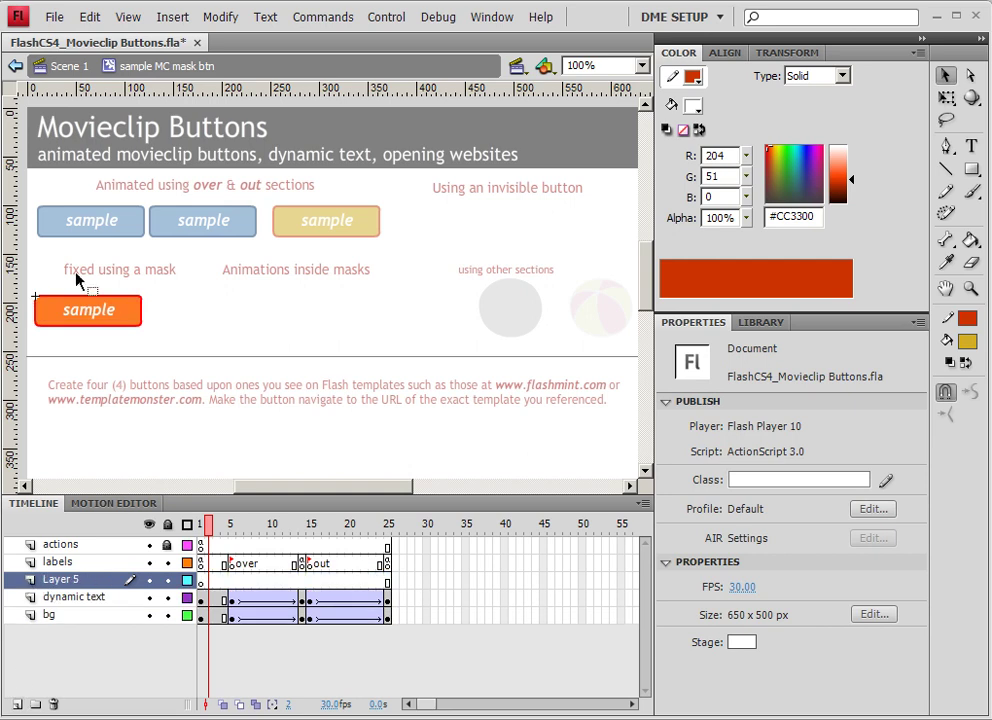
pyautogui.moveTo(164, 310); pyautogui.dragTo(281, 297)
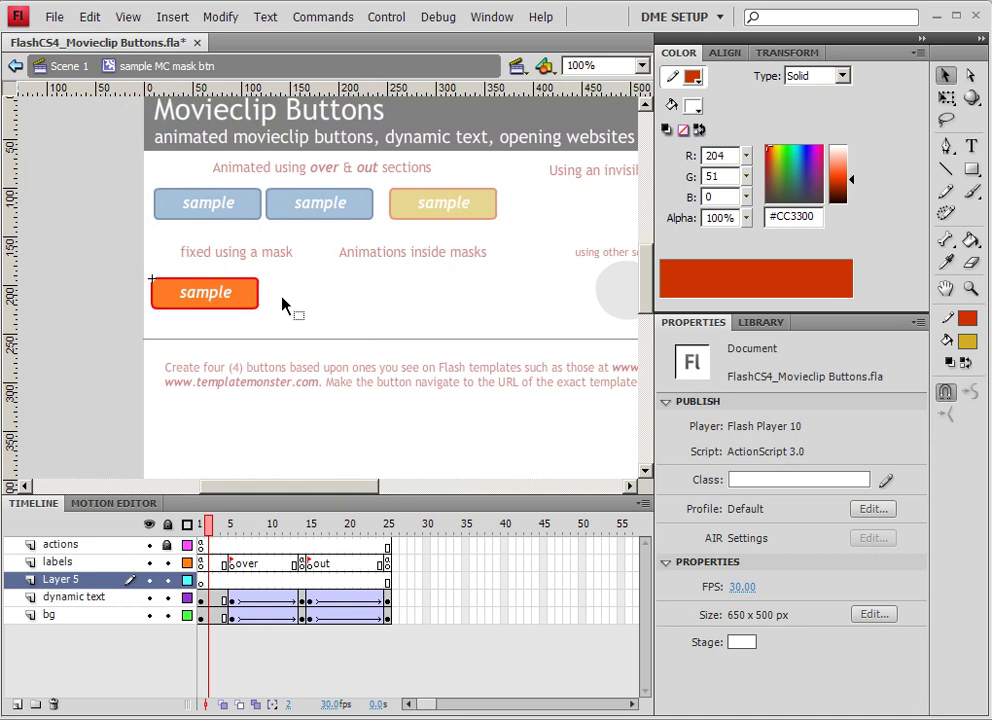
pyautogui.click(972, 171)
pyautogui.moveTo(121, 284); pyautogui.dragTo(136, 299)
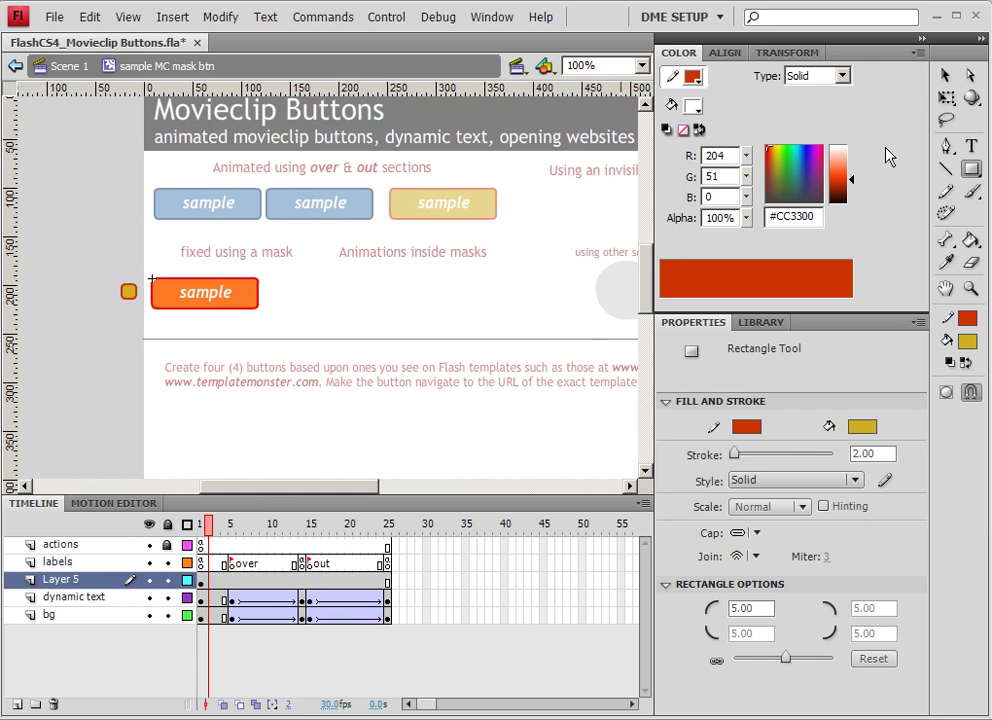
# Fill the small square with white and move it closer to the button's left edge, at Y 8.15
pyautogui.click(945, 76)
pyautogui.click(131, 294)
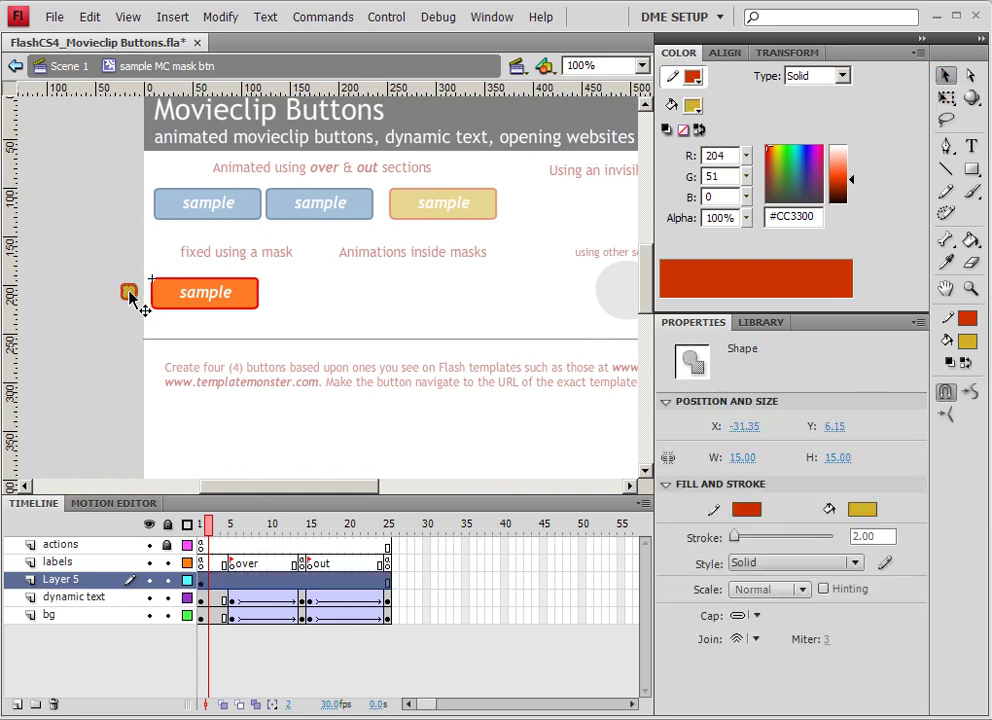
pyautogui.click(862, 509)
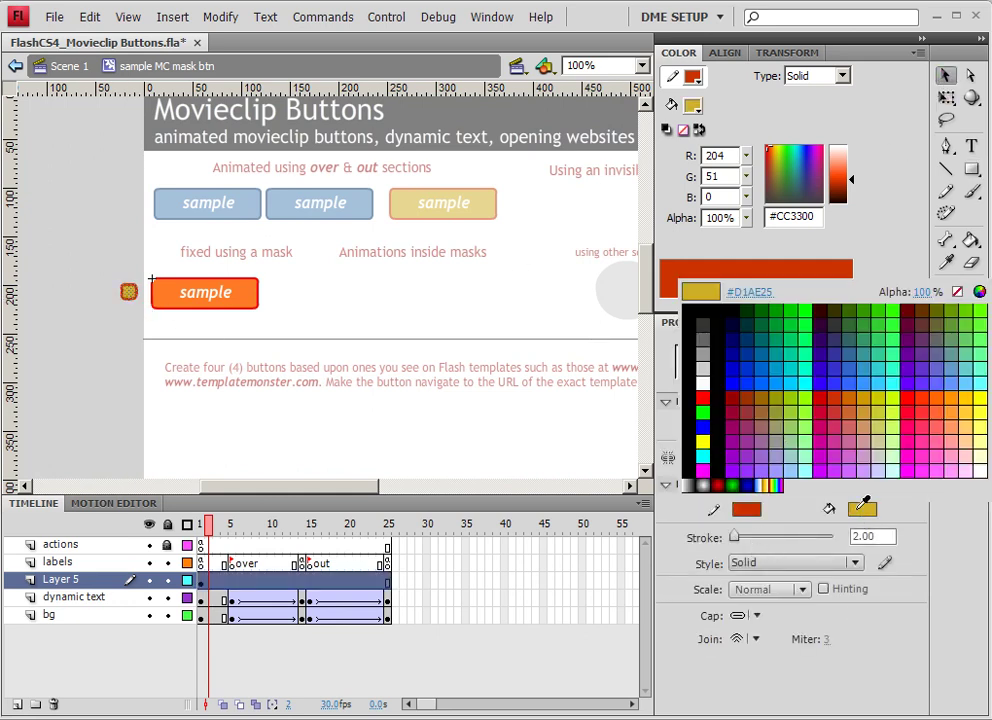
pyautogui.click(700, 378)
pyautogui.moveTo(110, 282); pyautogui.dragTo(141, 312)
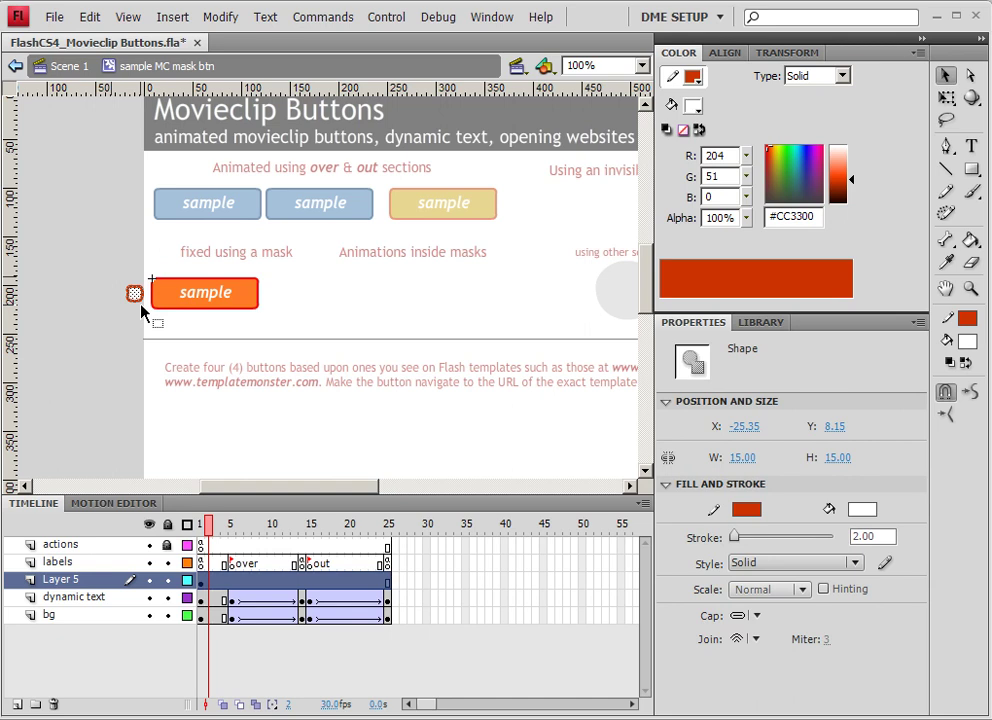
pyautogui.click(202, 581)
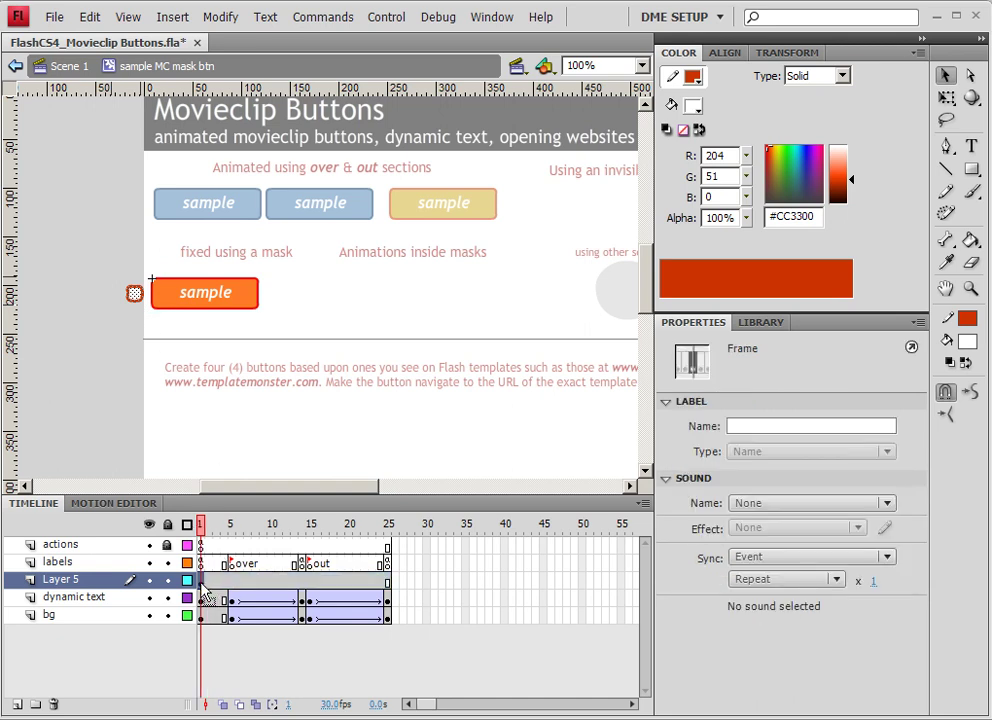
pyautogui.moveTo(204, 592); pyautogui.dragTo(175, 347)
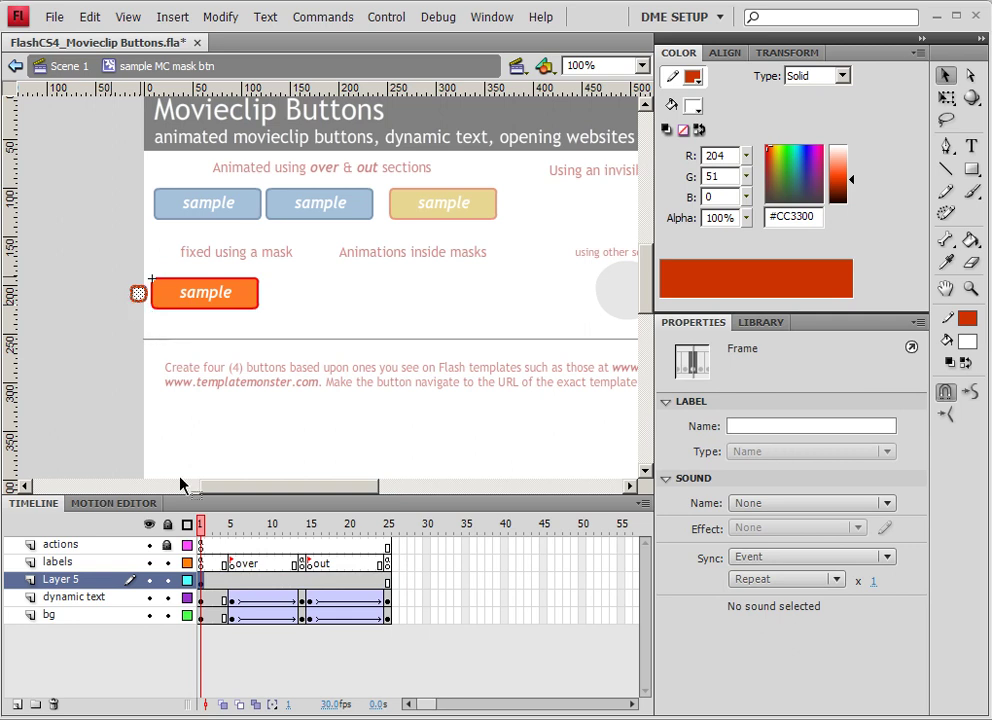
# Insert keyframes at frames 5 and 14 of Layer 5
pyautogui.click(234, 582)
pyautogui.press('F6')
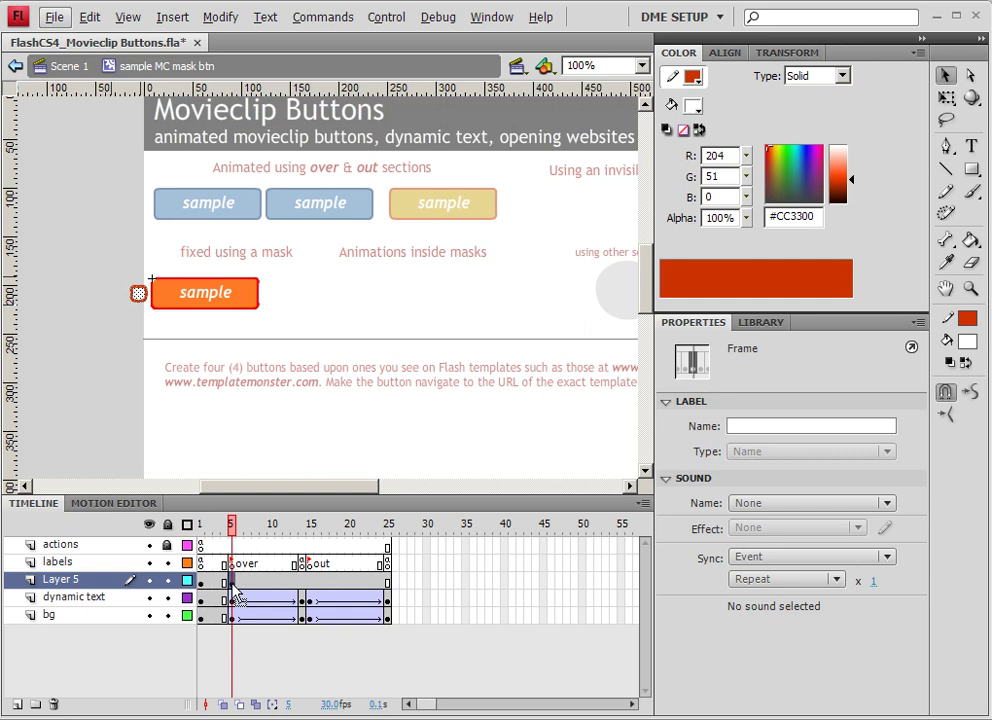
pyautogui.click(301, 582)
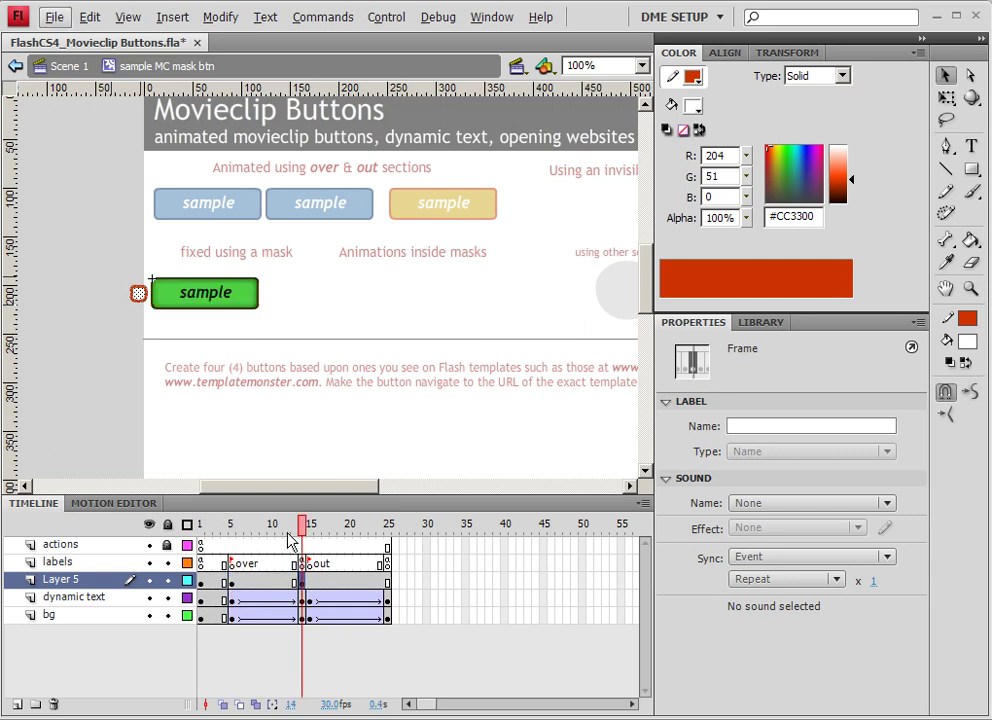
# Shift the square in frame 14 horizontally onto the left end of the button, to X 6.65
pyautogui.click(141, 295)
pyautogui.hotkey('shift', 'Right')
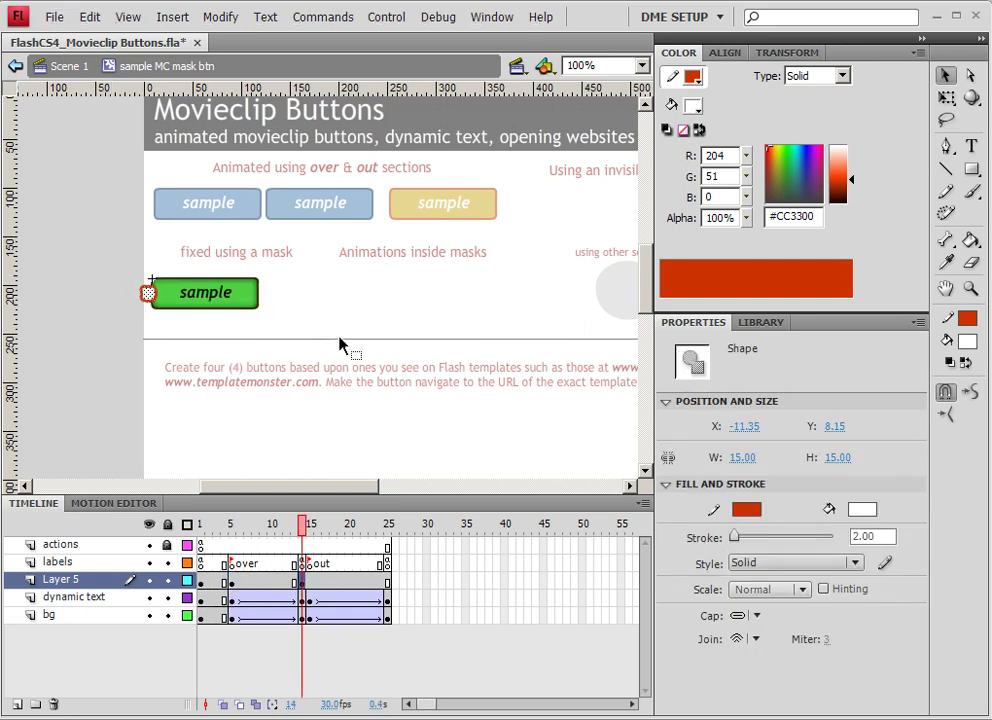
pyautogui.hotkey('shift', 'Right')
pyautogui.press('Right')
pyautogui.press('Right')
pyautogui.press('Right')
pyautogui.press('Right')
pyautogui.press('Right')
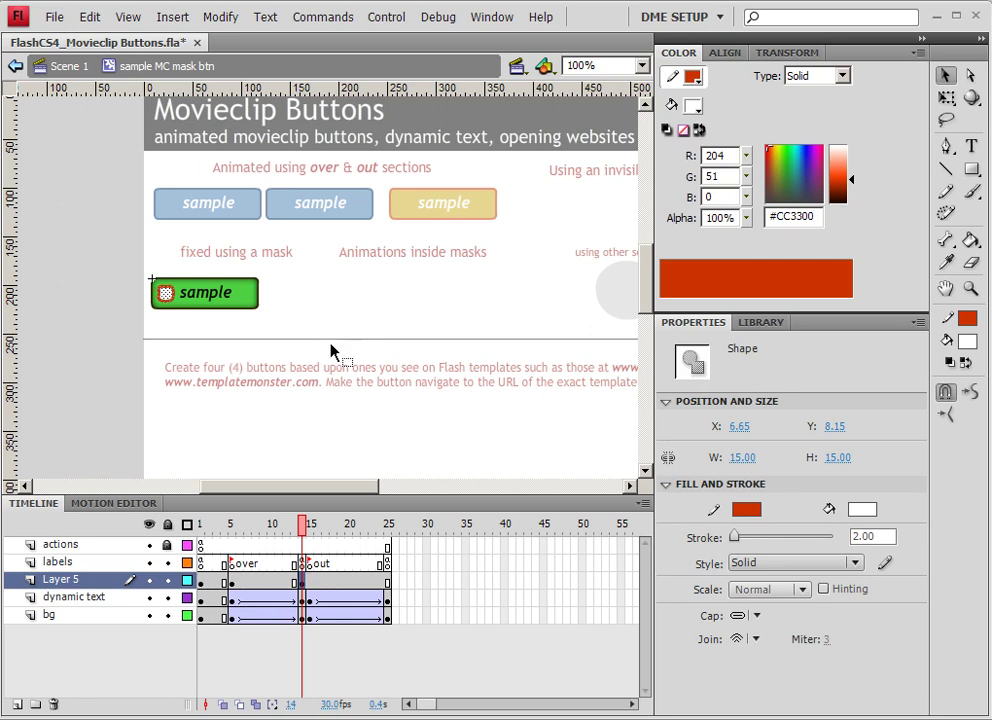
# Add a Layer 5 keyframe at frame 15 matching frame 14, and copy the frame 5 keyframe to frame 25
pyautogui.click(303, 583)
pyautogui.click(309, 583)
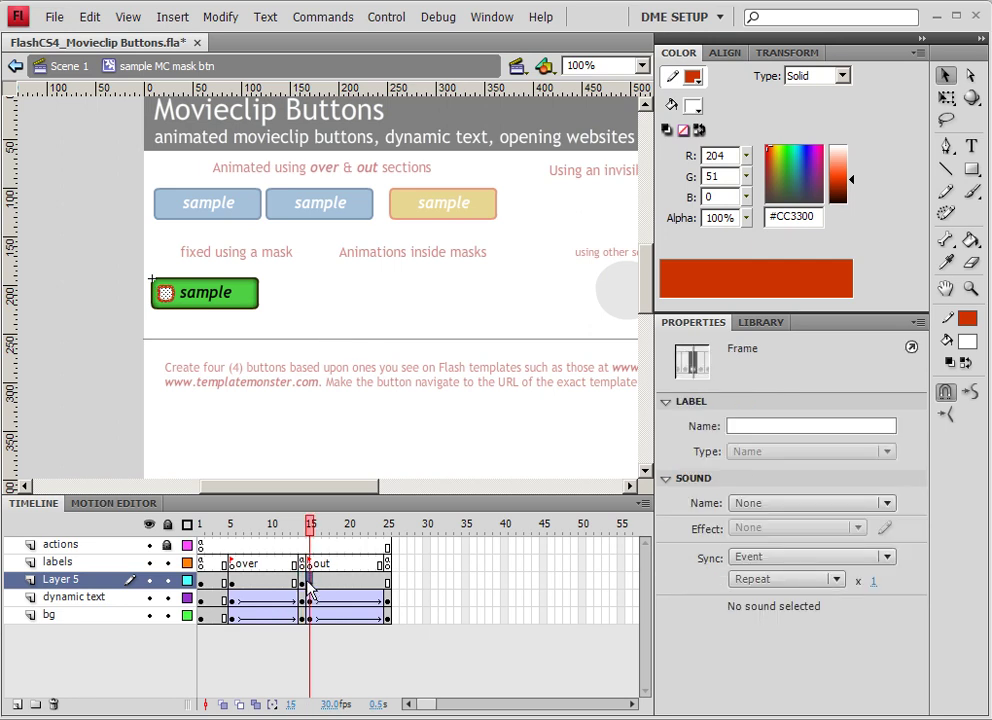
pyautogui.click(232, 583)
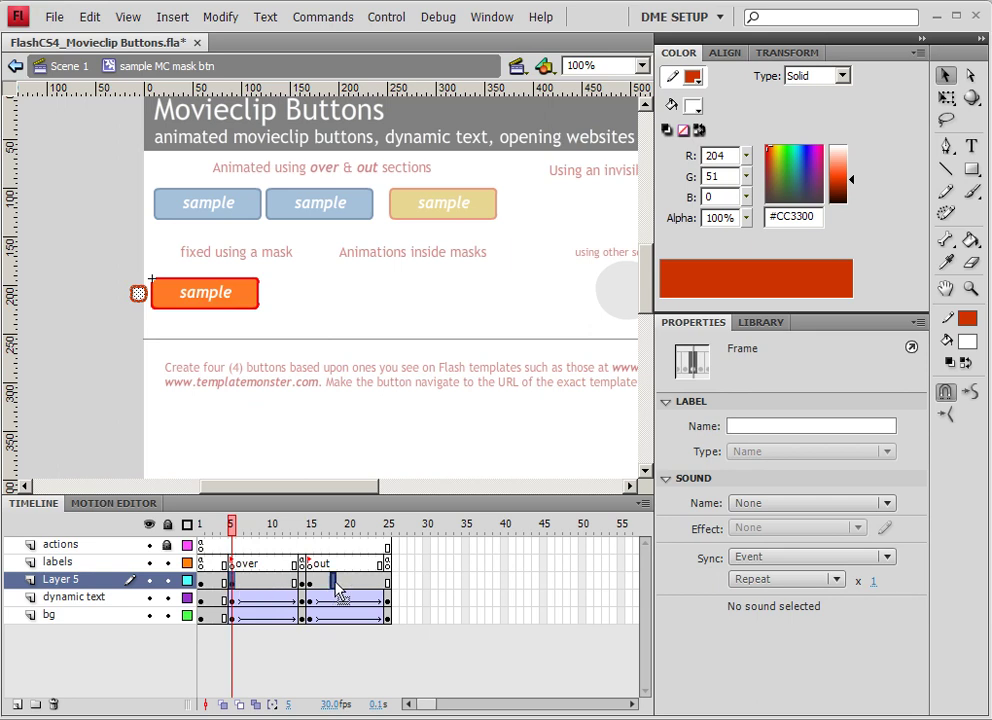
pyautogui.click(388, 584)
# Create shape tweens across Layer 5's "out" and "over" sections and preview the square's animation
pyautogui.rightClick(349, 584)
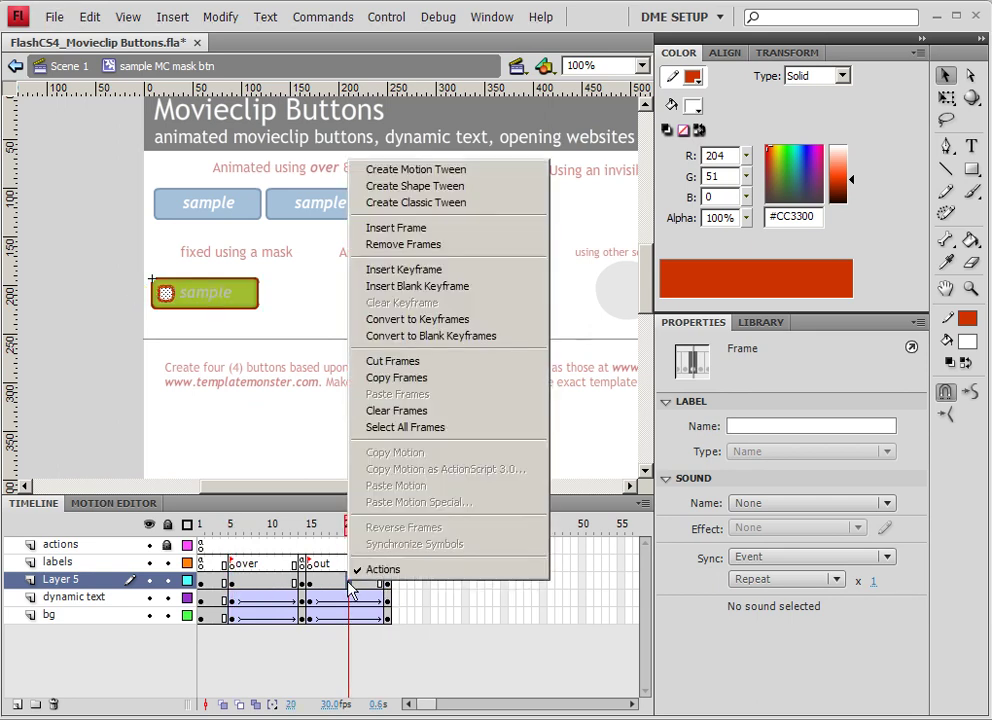
pyautogui.click(395, 186)
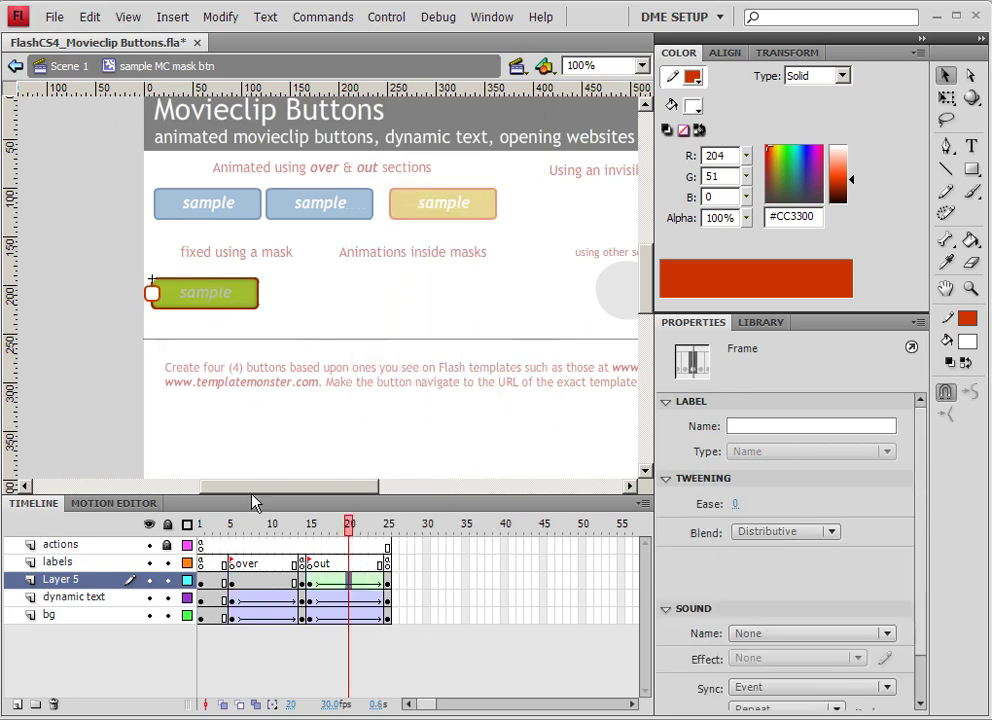
pyautogui.rightClick(271, 584)
pyautogui.click(356, 201)
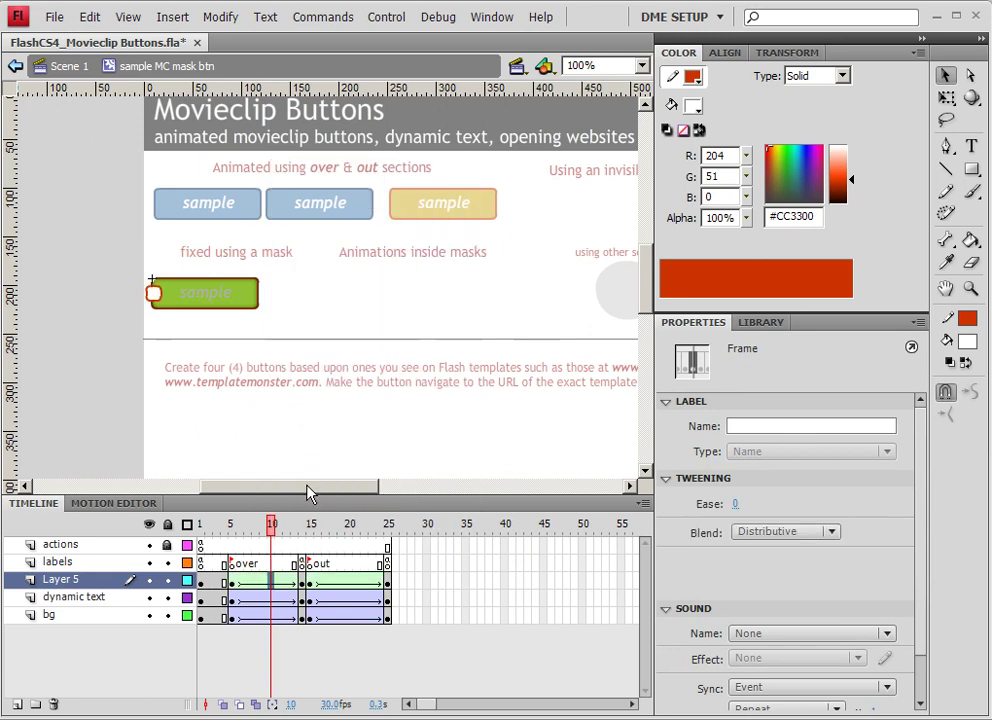
pyautogui.moveTo(270, 527); pyautogui.dragTo(398, 537)
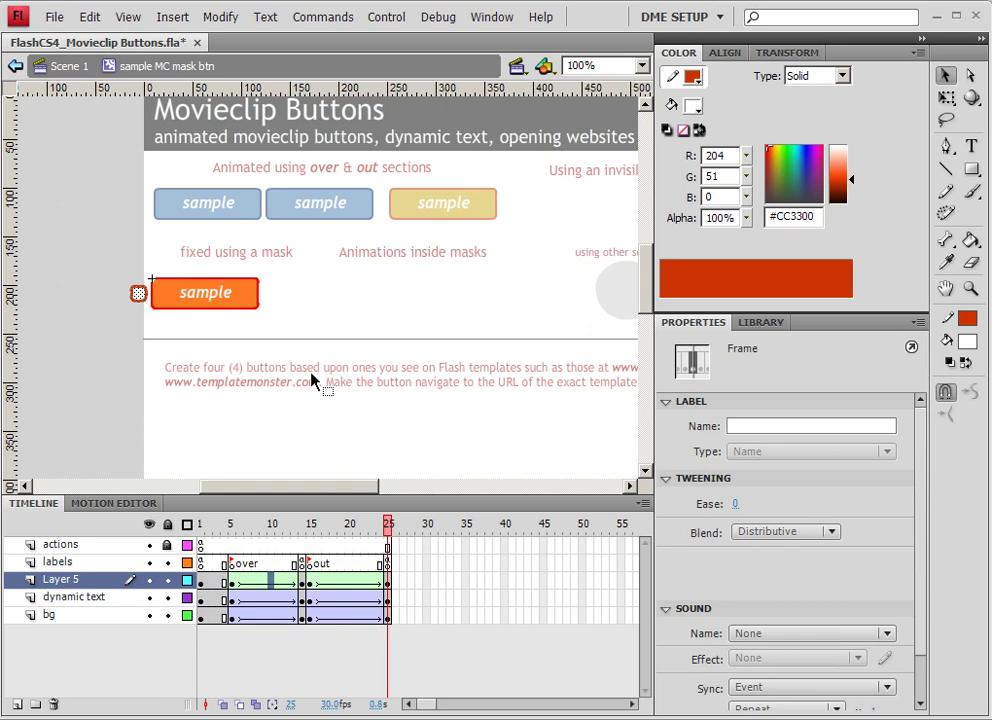
pyautogui.click(316, 313)
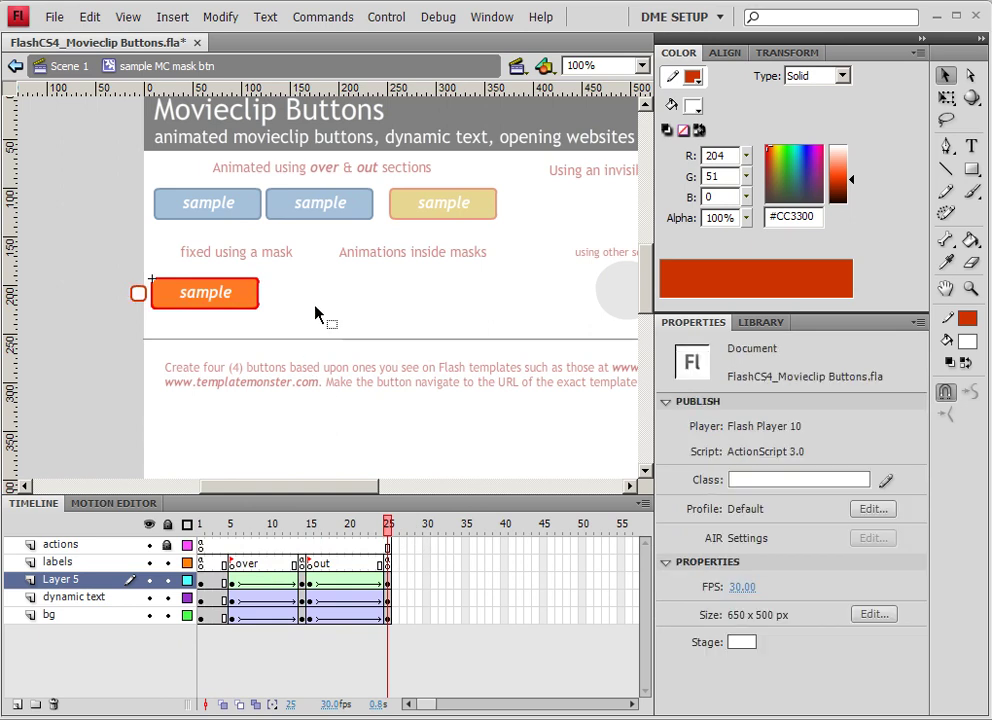
# Test the movie in a widened preview window to check the area beyond the stage edge, and return to the symbol
pyautogui.hotkey('ctrl', 'Return')
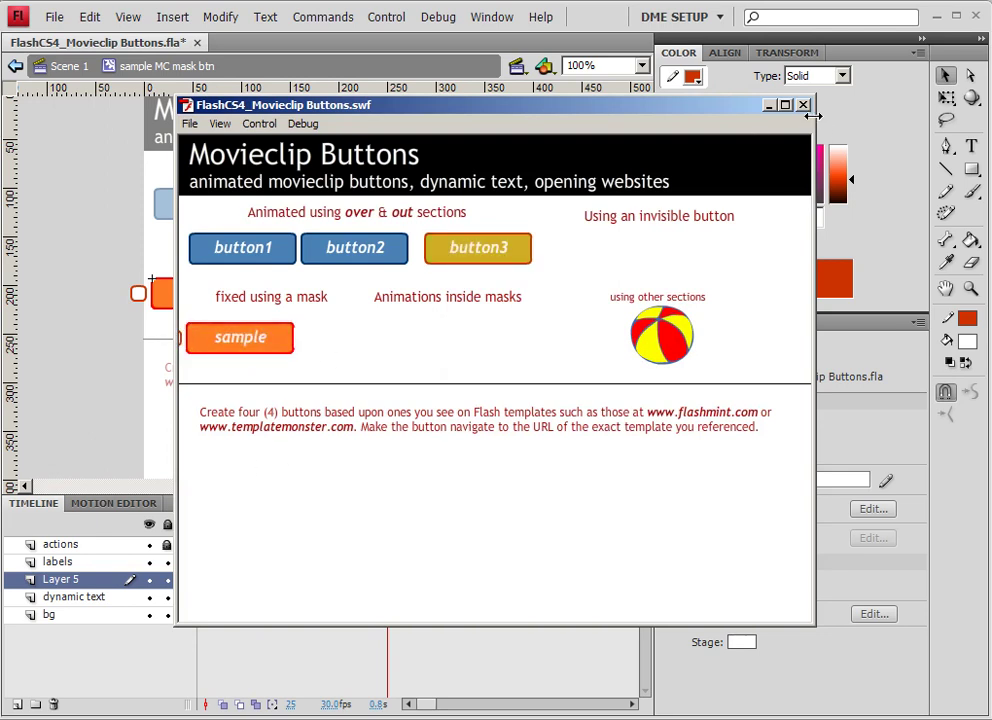
pyautogui.moveTo(815, 115); pyautogui.dragTo(916, 115)
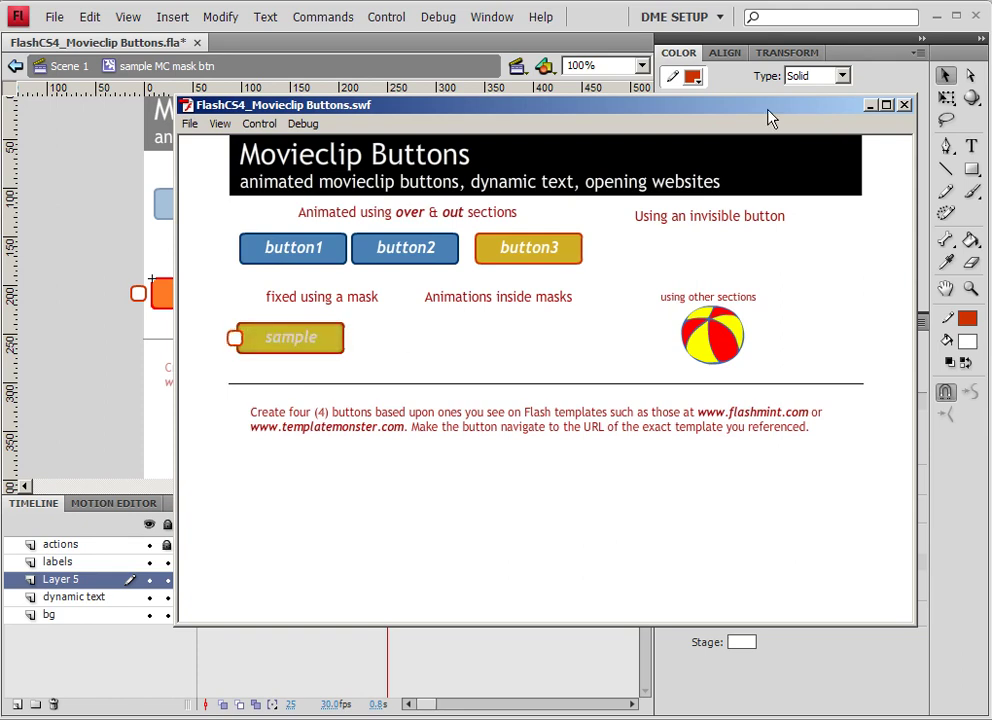
pyautogui.click(703, 88)
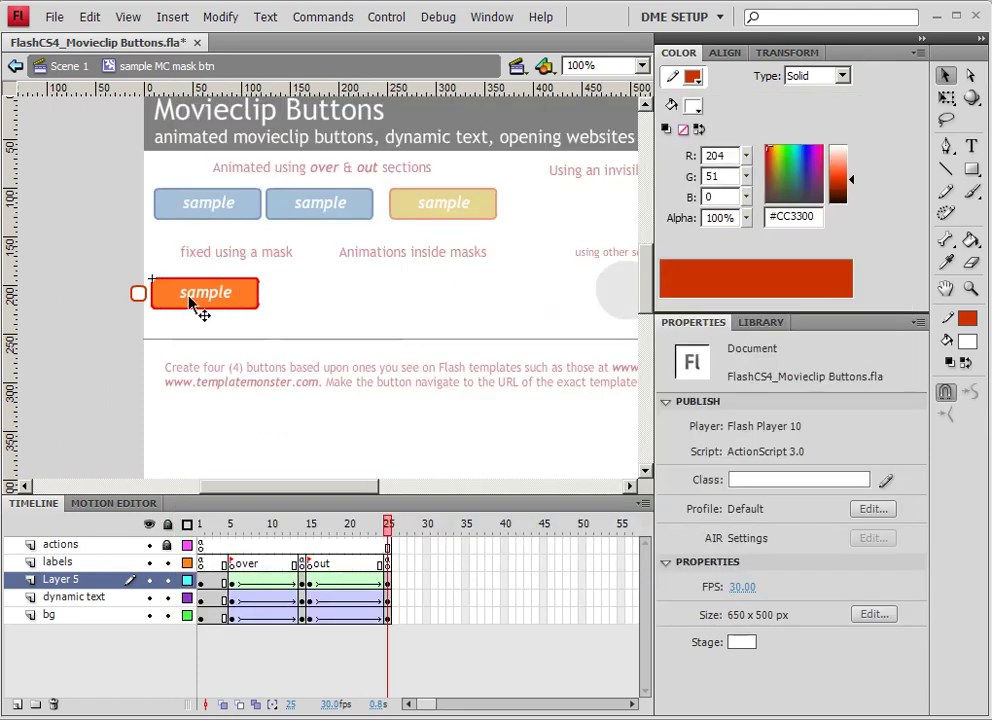
# Insert a new layer above Layer 5 and name it "mask"
pyautogui.moveTo(222, 524); pyautogui.dragTo(178, 527)
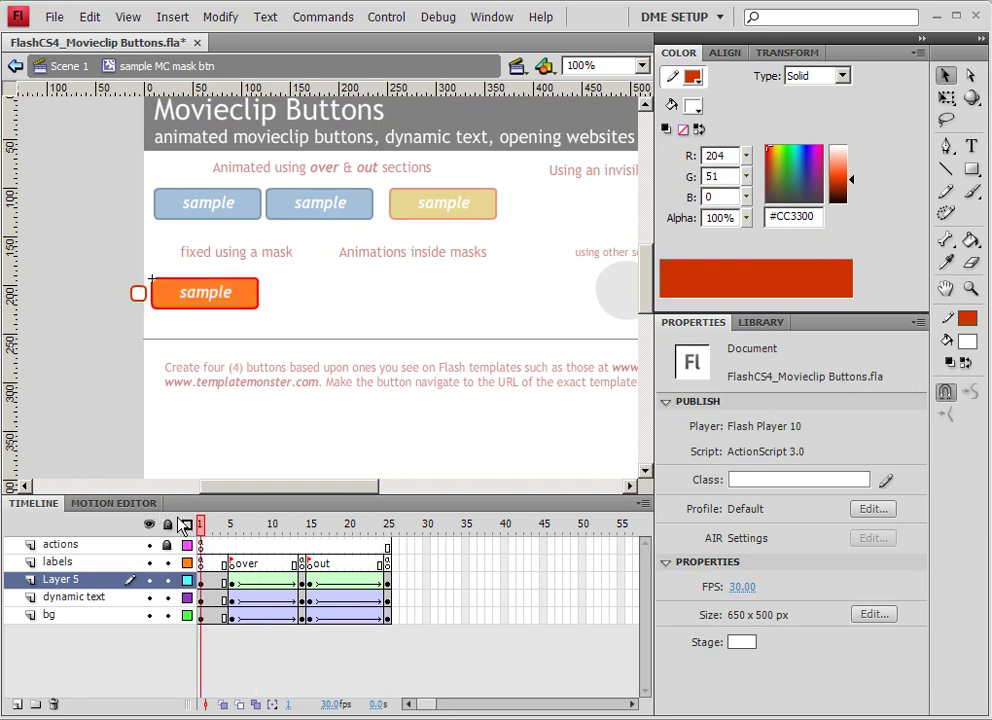
pyautogui.click(16, 704)
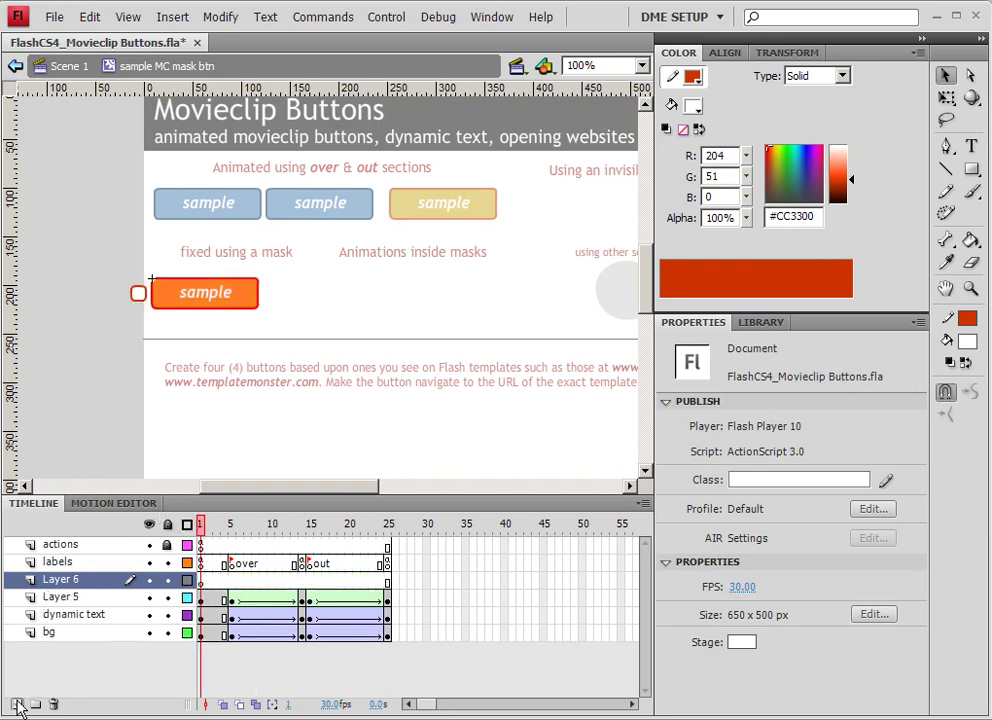
pyautogui.doubleClick(60, 580)
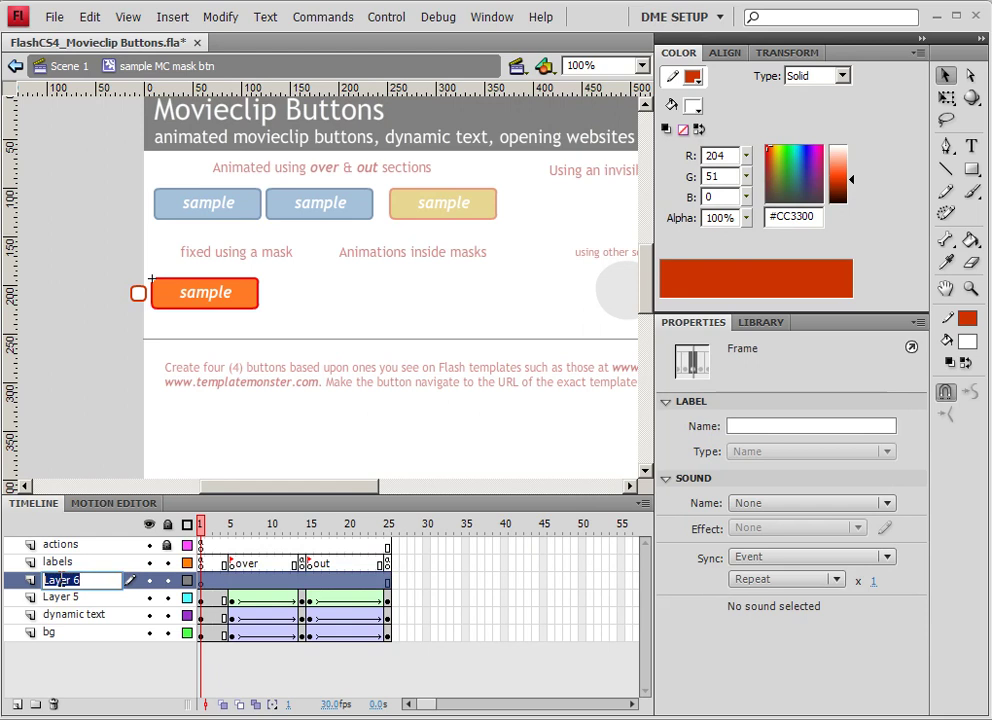
pyautogui.write('mask')
pyautogui.press('Return')
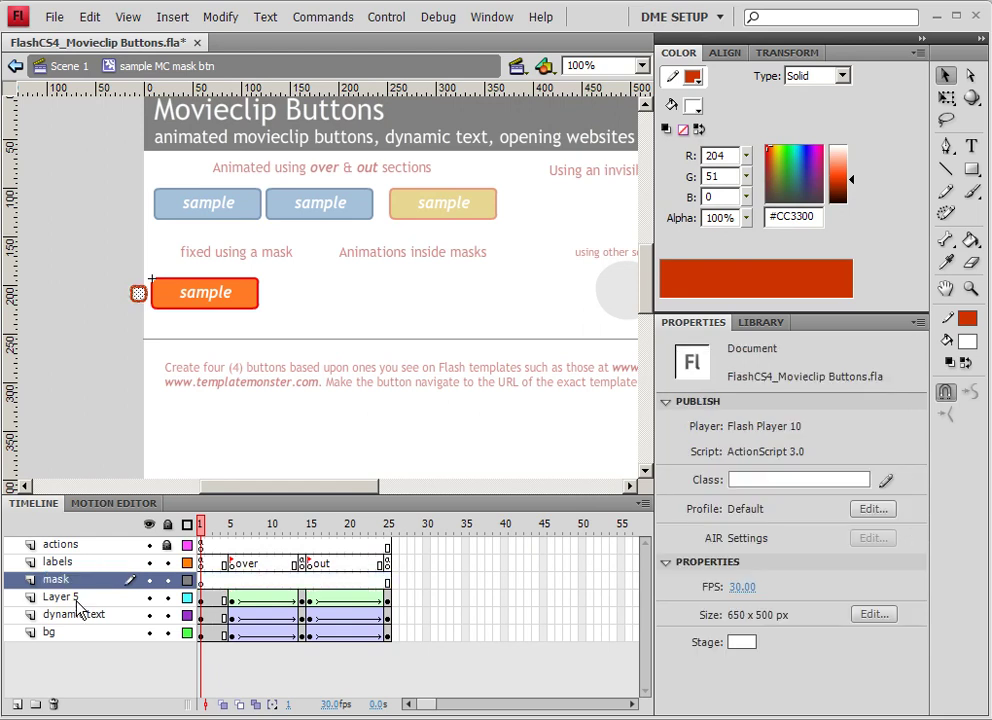
# Rename Layer 5 as "box"
pyautogui.doubleClick(75, 597)
pyautogui.write('box')
pyautogui.press('Return')
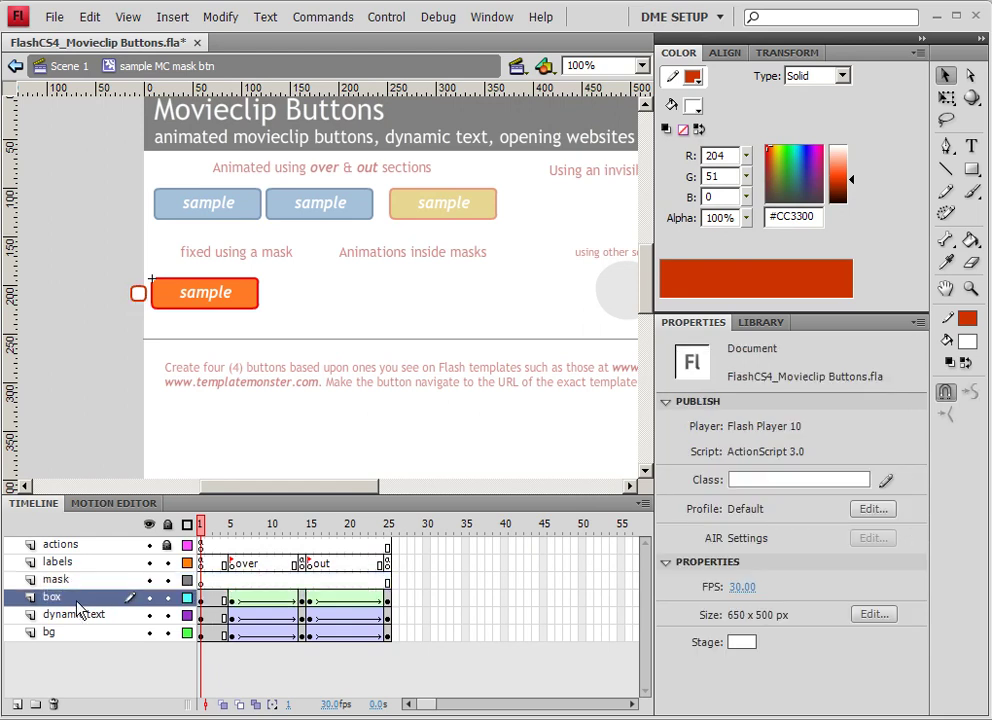
# Copy the bg layer's frame 1 keyframe to frame 1 of the mask layer and make that layer a mask for the box layer
pyautogui.click(66, 585)
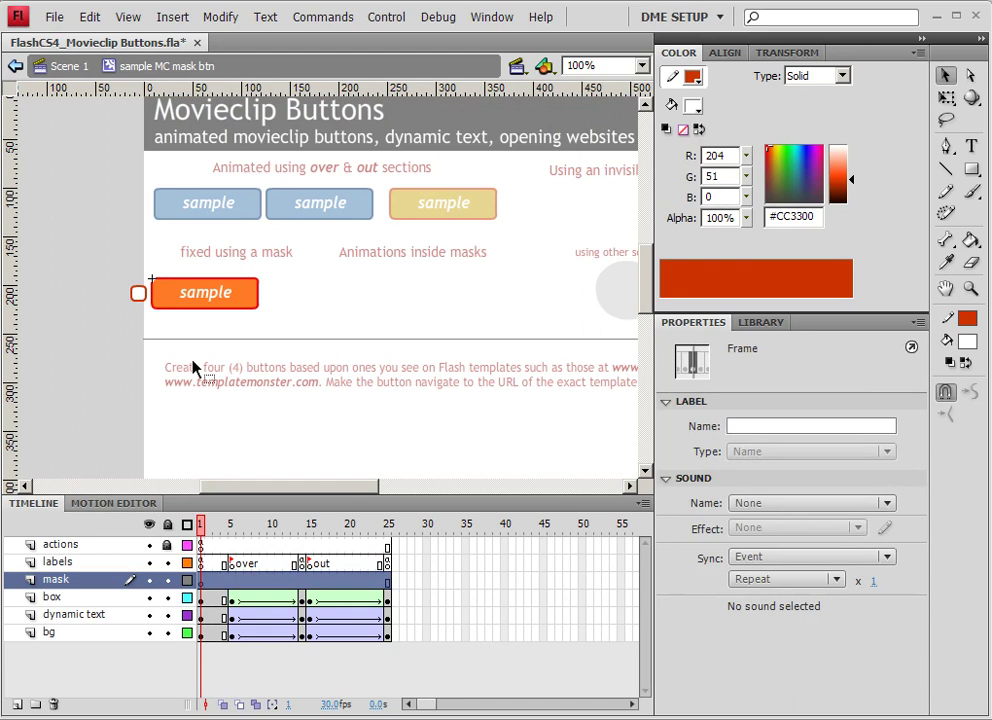
pyautogui.click(201, 638)
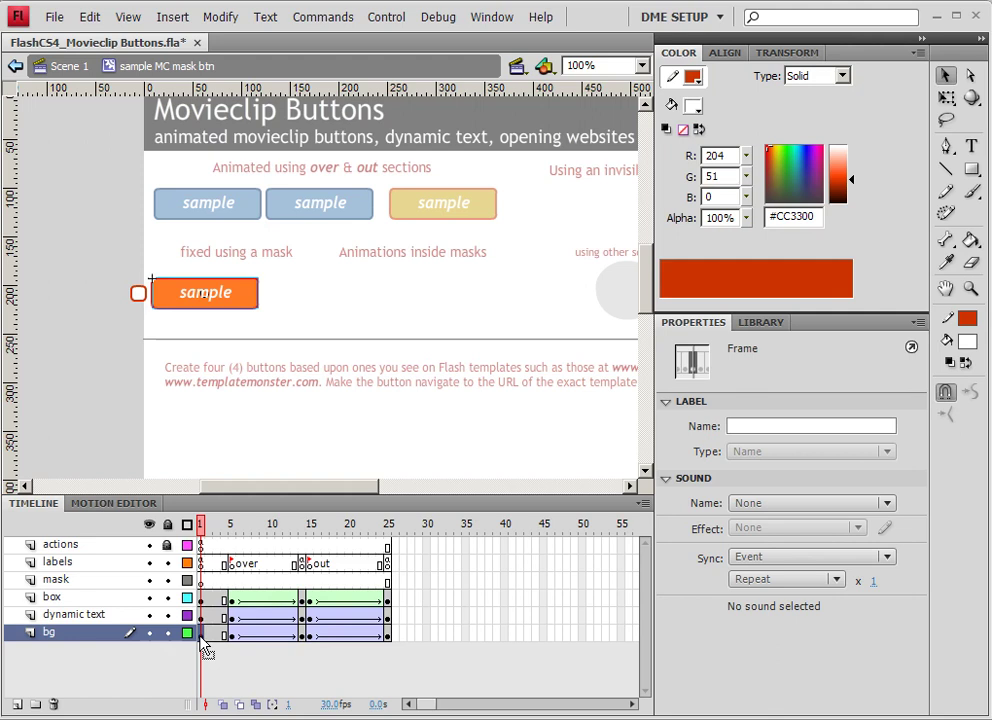
pyautogui.click(203, 581)
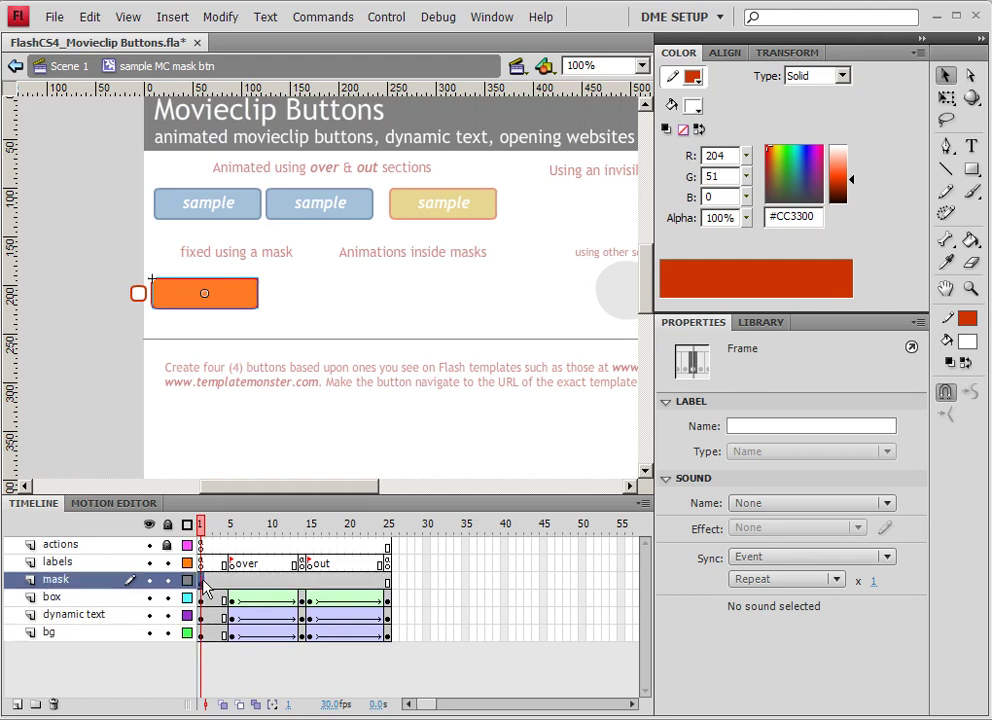
pyautogui.rightClick(61, 582)
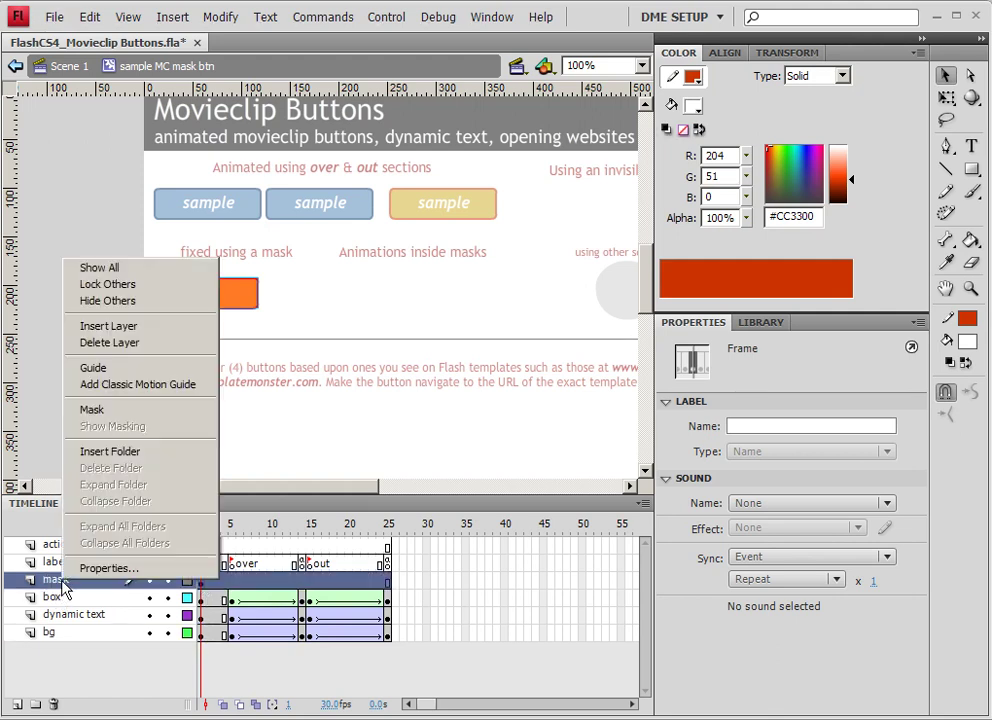
pyautogui.click(92, 409)
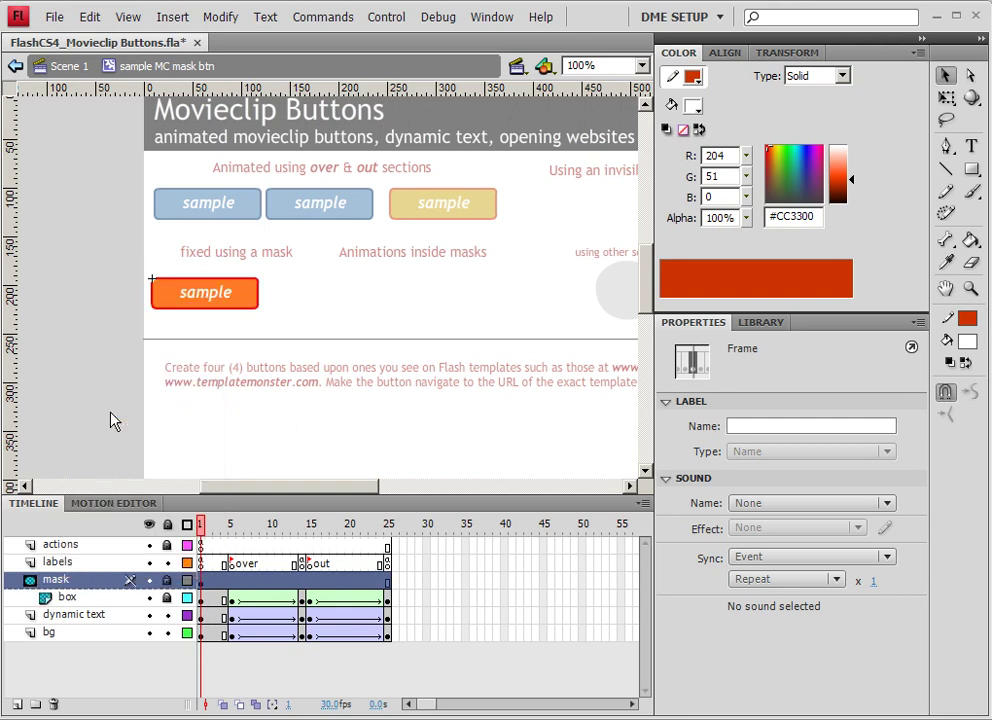
# Place the dynamic text and bg layers under the mask layer as masked layers below the box layer
pyautogui.click(62, 597)
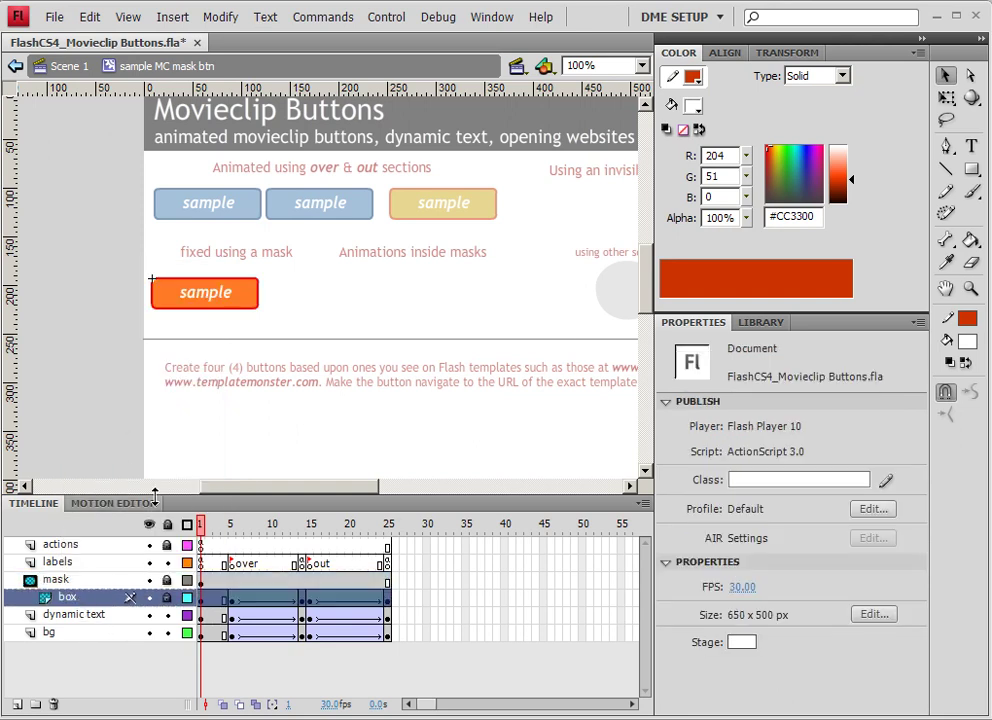
pyautogui.moveTo(203, 524); pyautogui.dragTo(155, 530)
pyautogui.moveTo(73, 622)
pyautogui.mouseDown()
pyautogui.moveTo(40, 611)
pyautogui.moveTo(88, 630)
pyautogui.mouseUp()
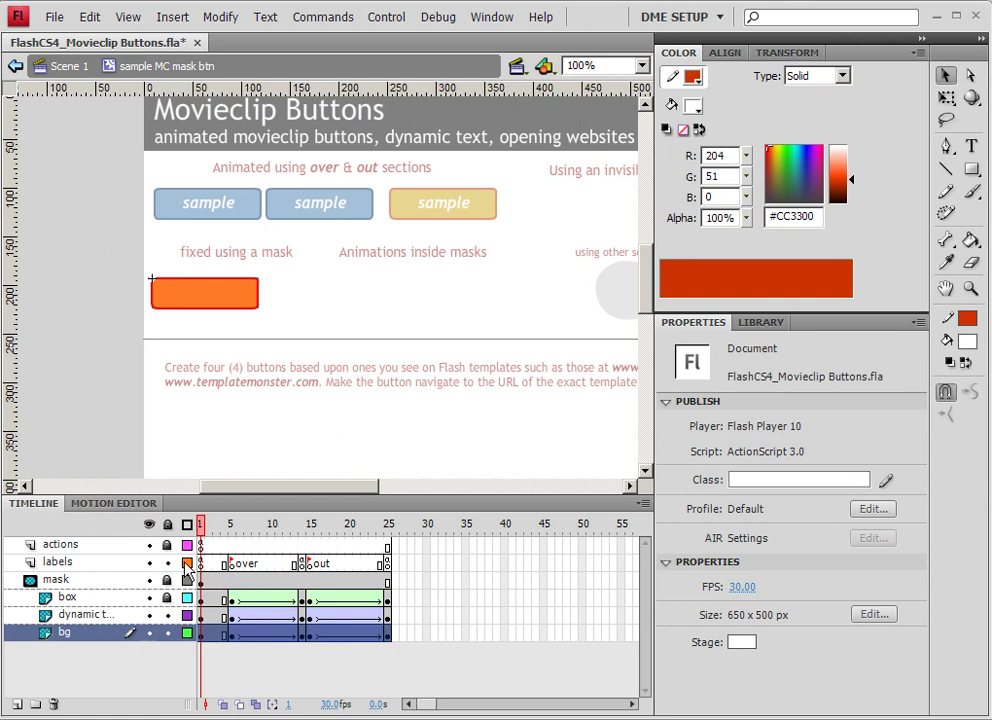
pyautogui.moveTo(201, 524)
pyautogui.mouseDown()
pyautogui.moveTo(350, 528)
pyautogui.moveTo(170, 532)
pyautogui.moveTo(348, 527)
pyautogui.moveTo(199, 538)
pyautogui.moveTo(308, 531)
pyautogui.moveTo(396, 540)
pyautogui.moveTo(199, 530)
pyautogui.mouseUp()
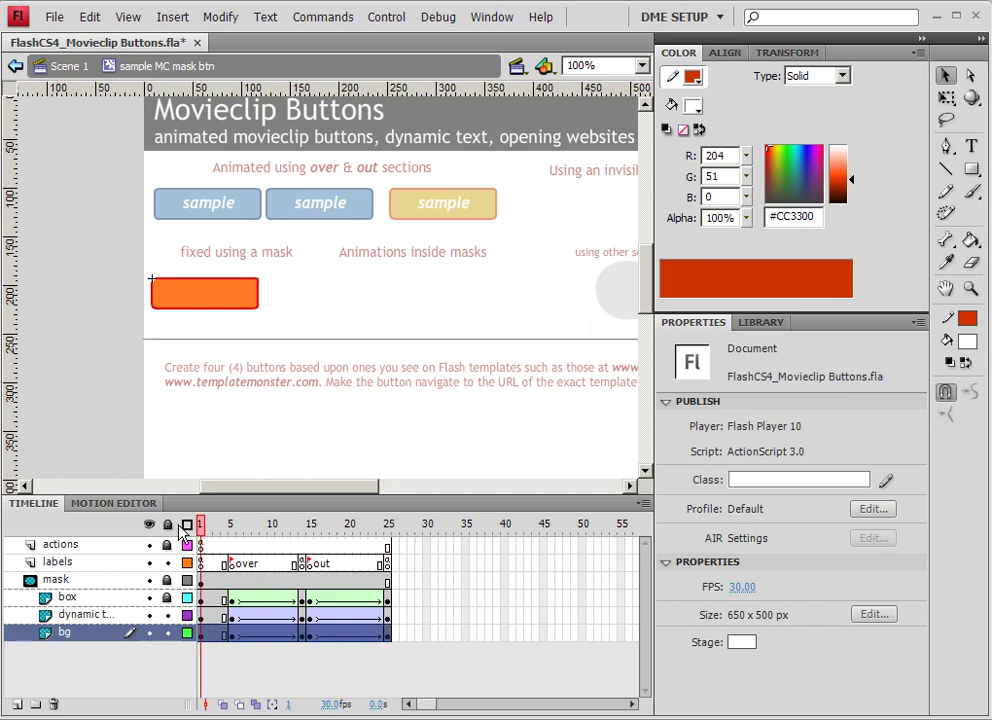
# Lock the dynamic text and bg layers to preview the mask, and scrub through the over animation
pyautogui.click(167, 632)
pyautogui.click(248, 530)
pyautogui.moveTo(250, 535); pyautogui.dragTo(200, 530)
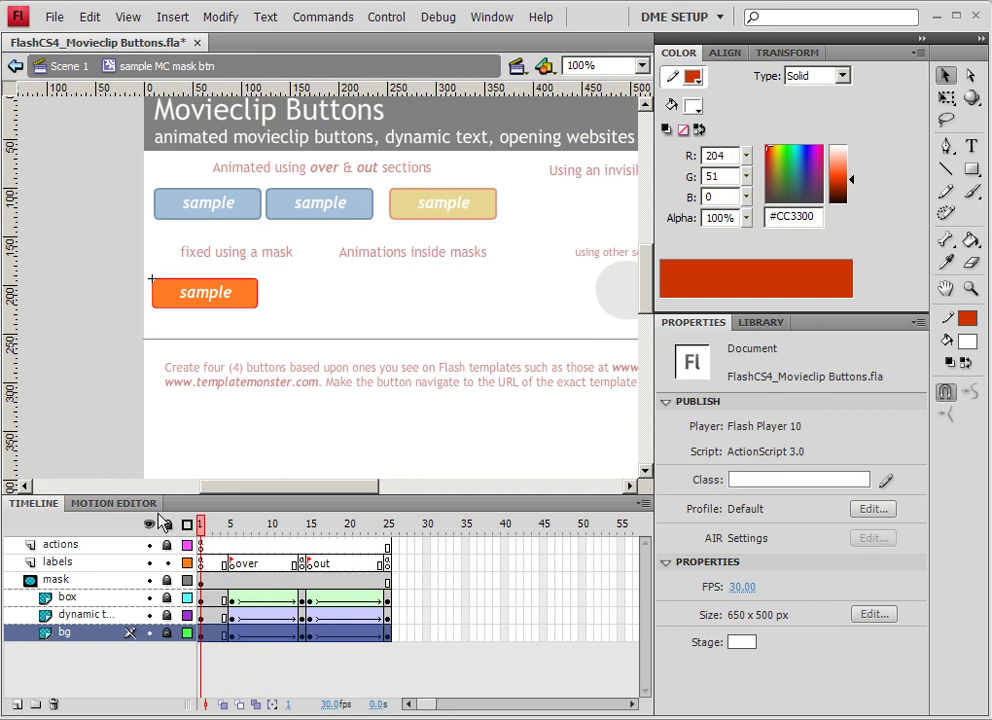
# Test the movie in a widened preview window to check the masked sample button, and return to the symbol
pyautogui.click(60, 580)
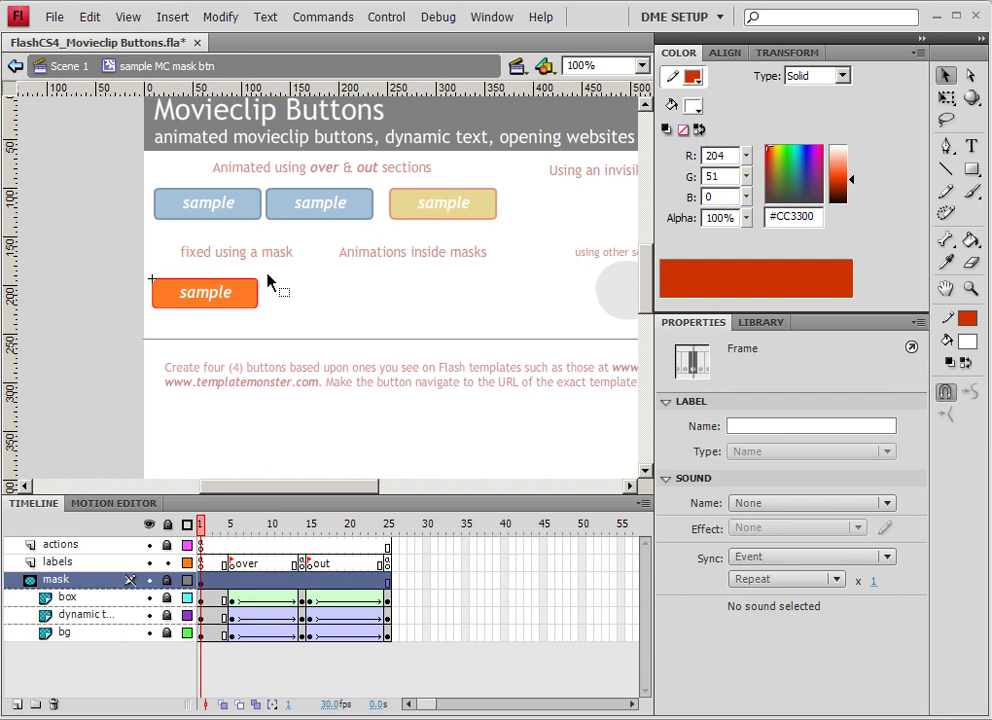
pyautogui.hotkey('ctrl', 'Return')
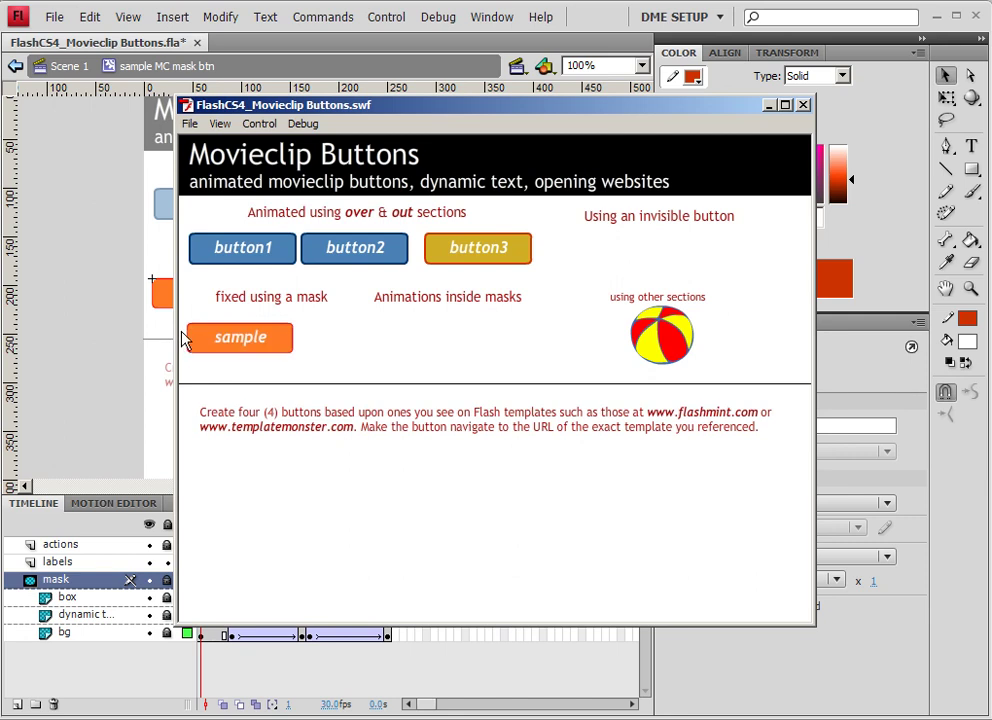
pyautogui.moveTo(176, 333); pyautogui.dragTo(132, 333)
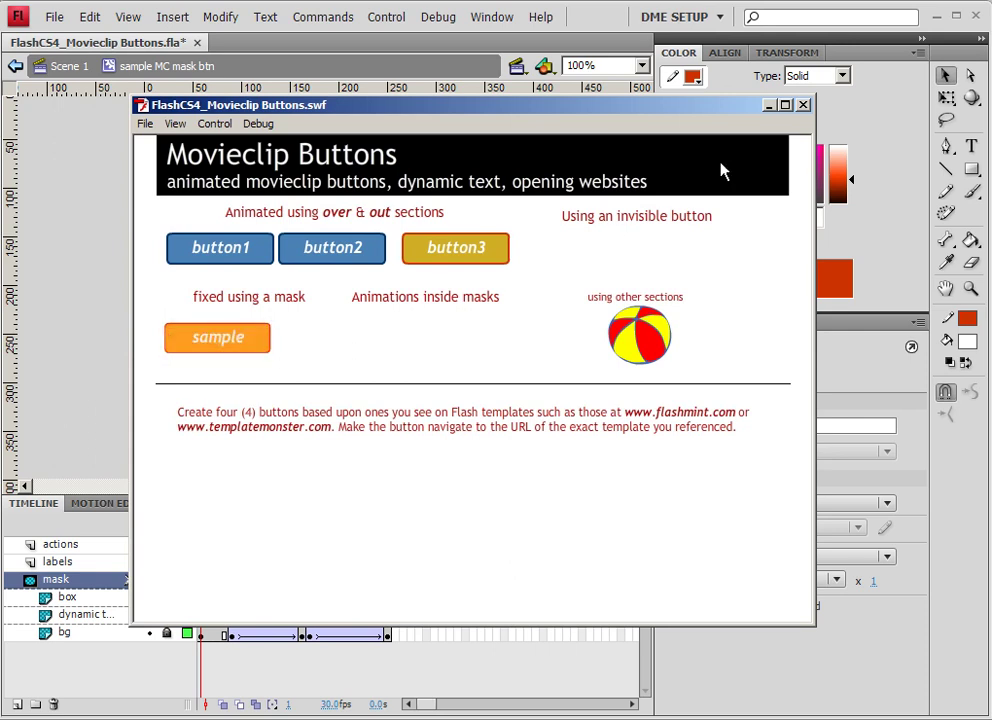
pyautogui.click(803, 105)
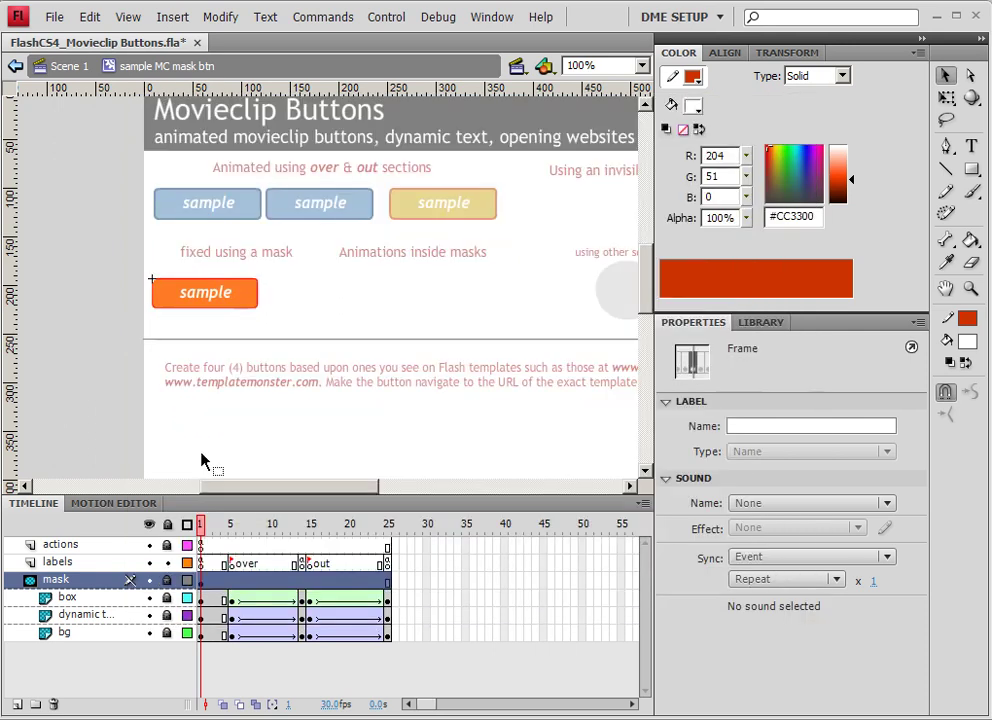
# Return to the main scene and reposition the orange sample button on the stage at about X 36, Y 193
pyautogui.doubleClick(287, 298)
pyautogui.click(298, 306)
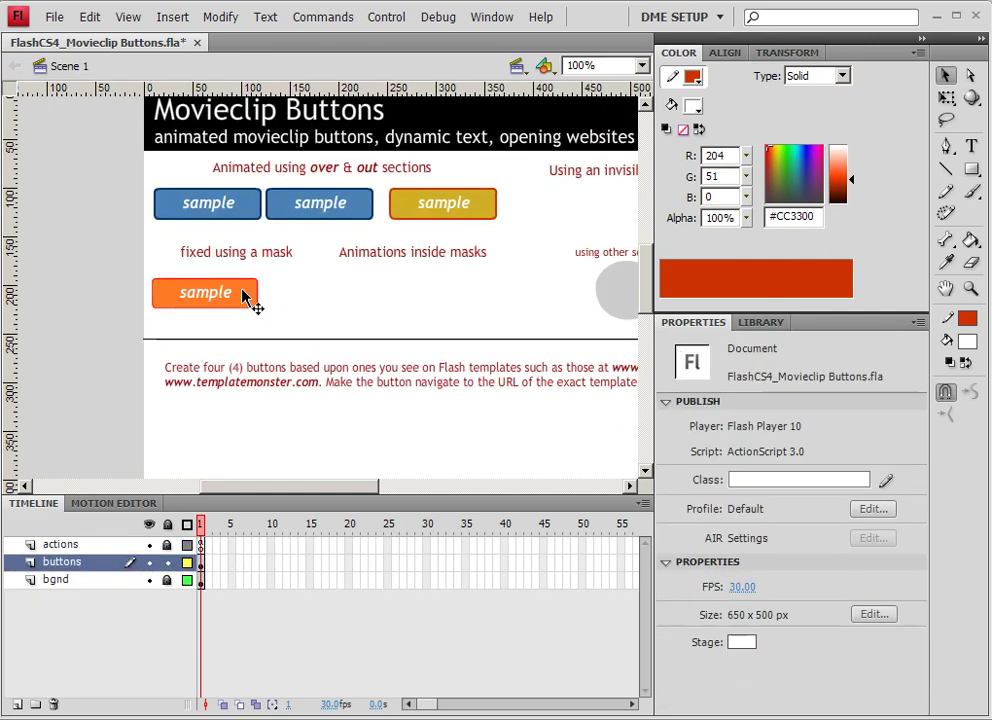
pyautogui.moveTo(255, 300); pyautogui.dragTo(291, 302)
pyautogui.click(313, 306)
pyautogui.hscroll(3, 393, 258)
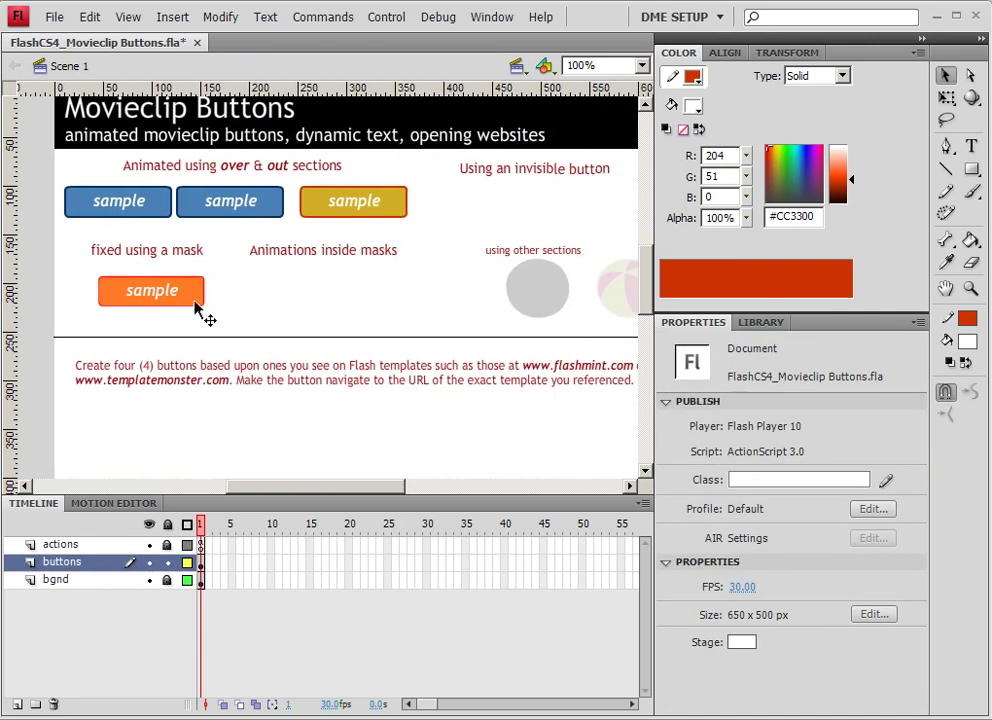
pyautogui.moveTo(200, 305); pyautogui.dragTo(278, 310)
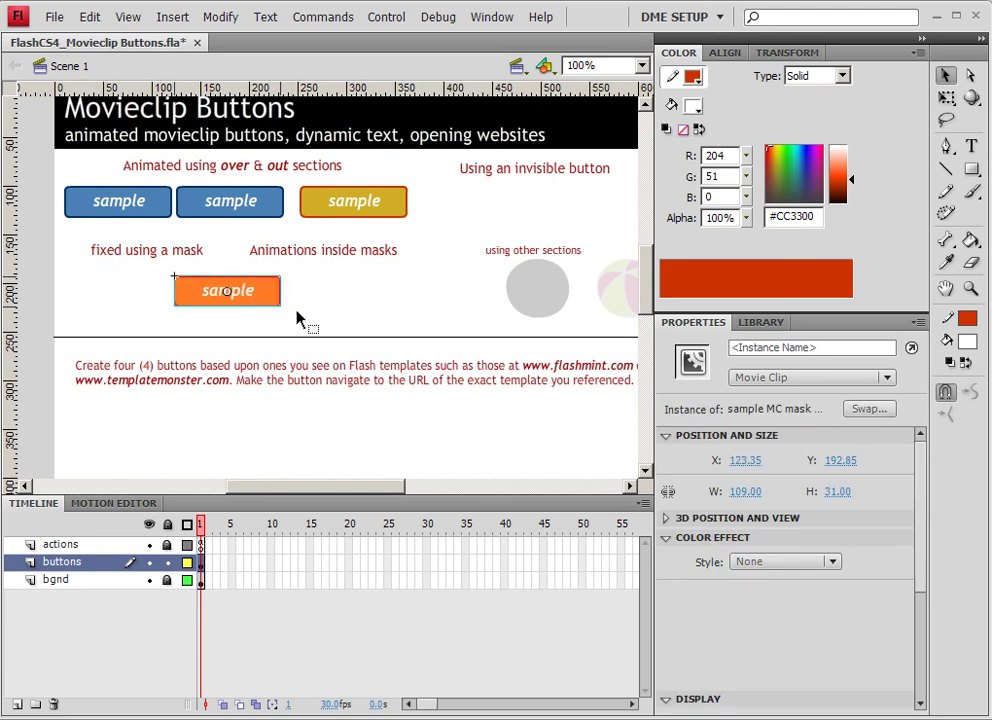
pyautogui.hscroll(3, 337, 303)
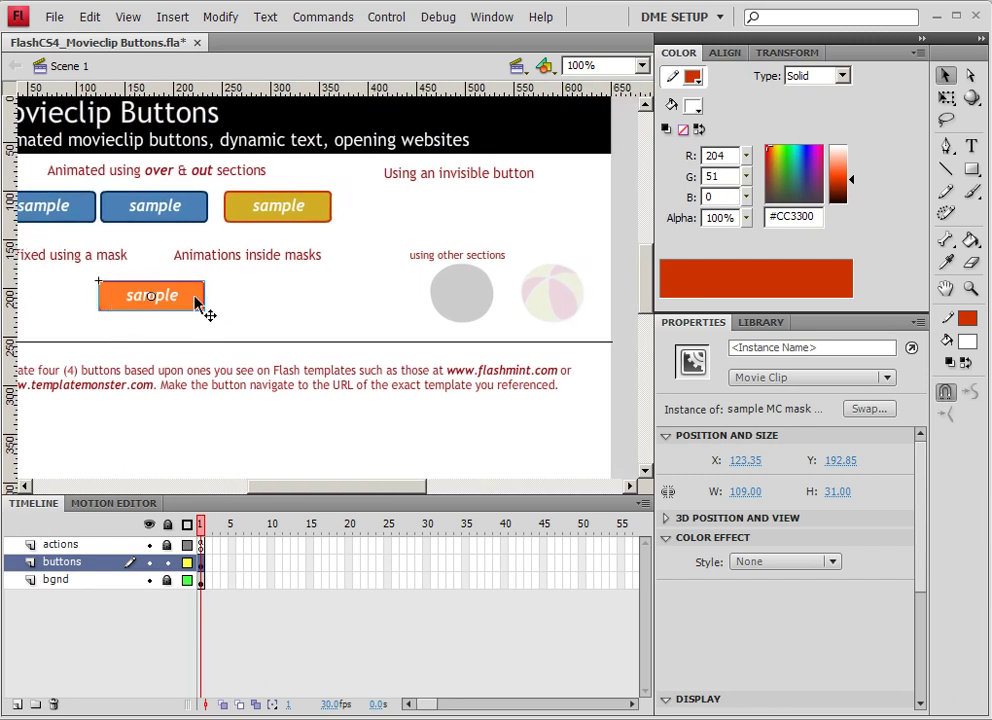
pyautogui.moveTo(194, 297); pyautogui.dragTo(107, 298)
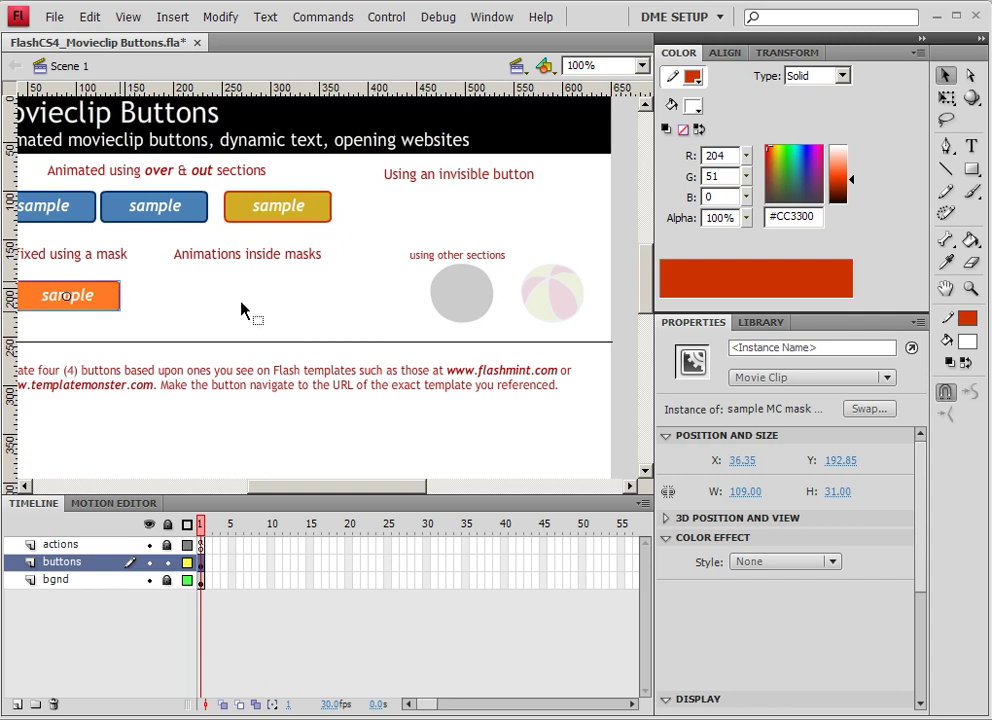
# Open the orange sample button's symbol, scrub through its animation, and examine the box and dynamic text keyframes
pyautogui.doubleClick(92, 297)
pyautogui.click(68, 598)
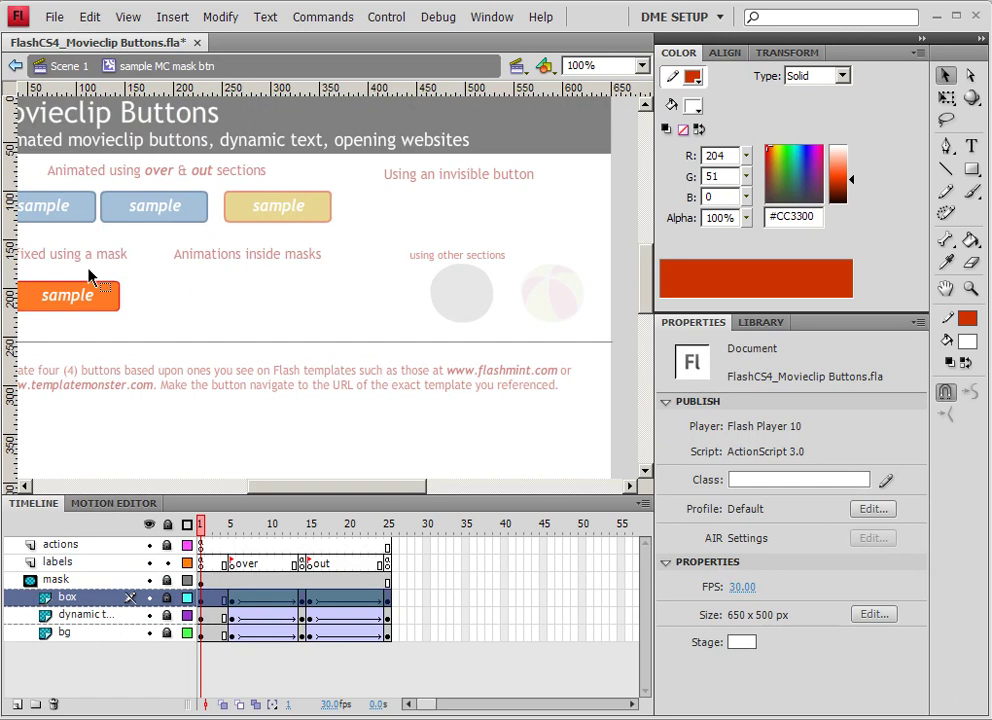
pyautogui.moveTo(129, 312); pyautogui.dragTo(274, 297)
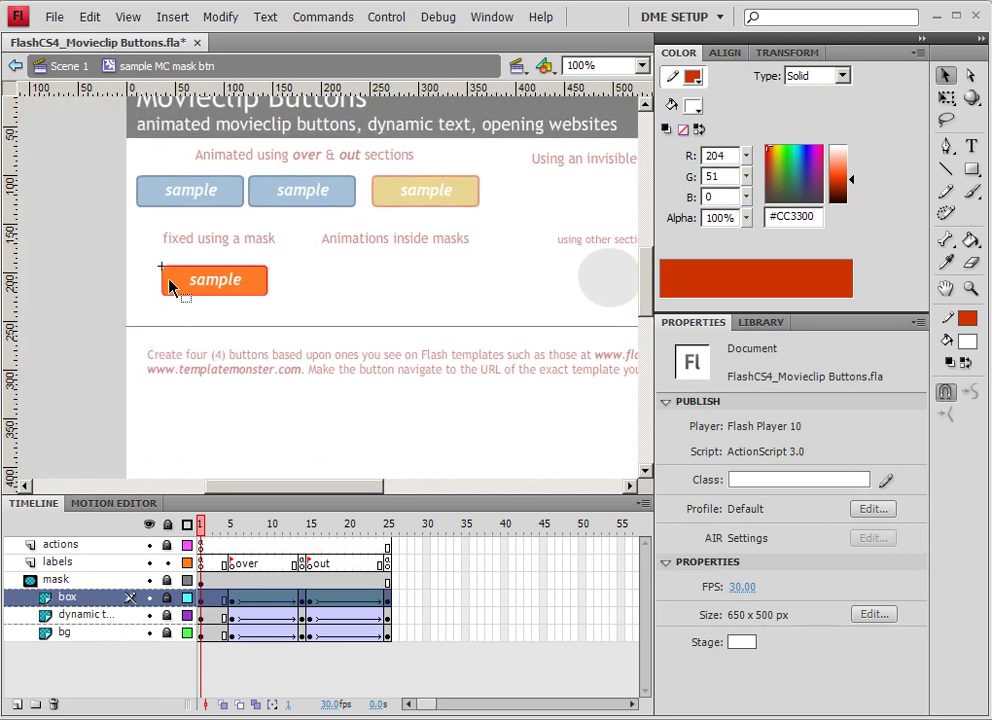
pyautogui.moveTo(199, 524); pyautogui.dragTo(280, 498)
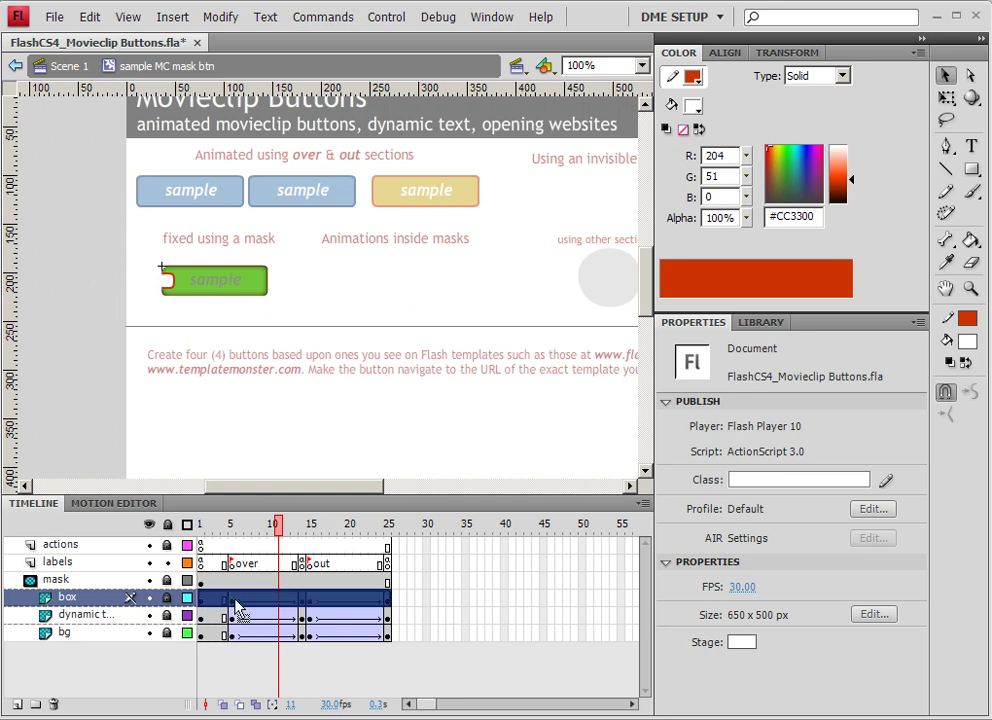
pyautogui.click(235, 601)
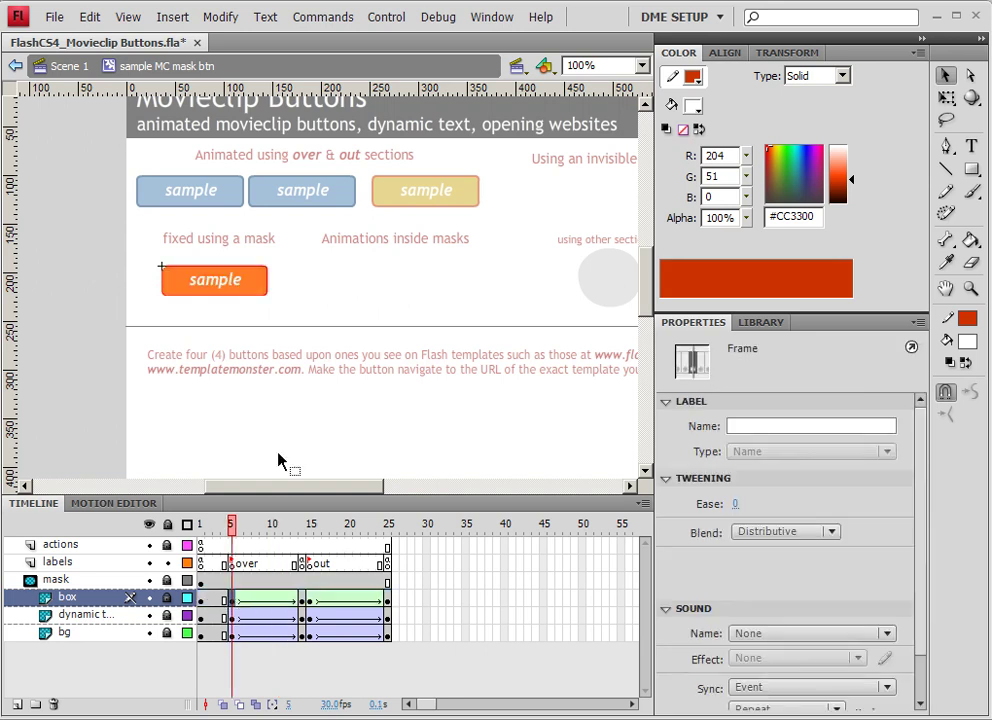
pyautogui.click(202, 603)
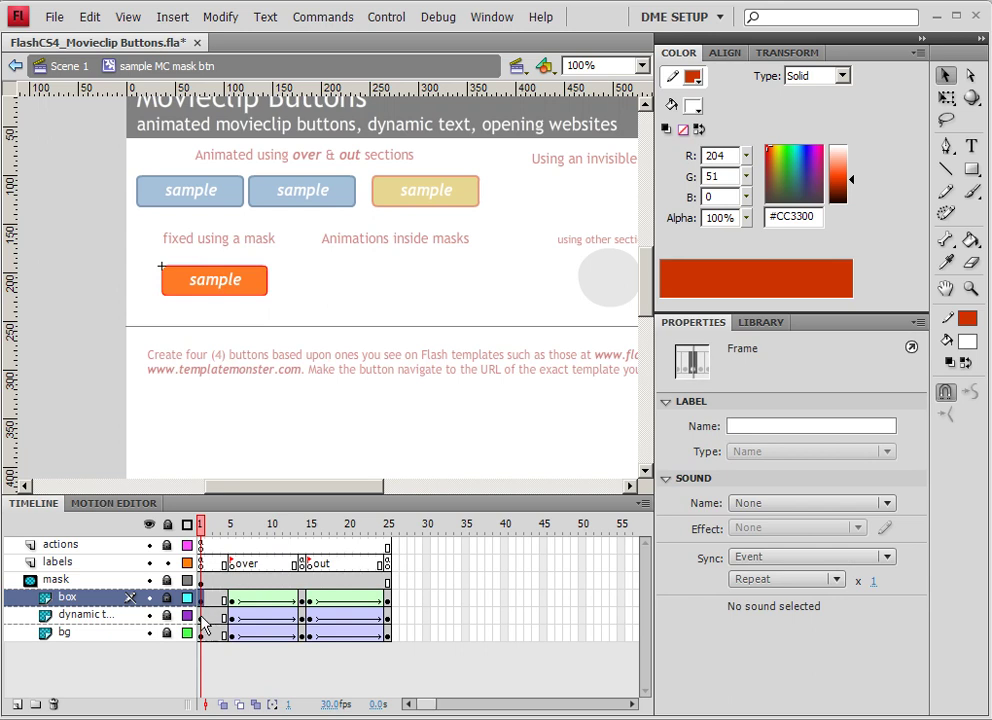
pyautogui.click(202, 619)
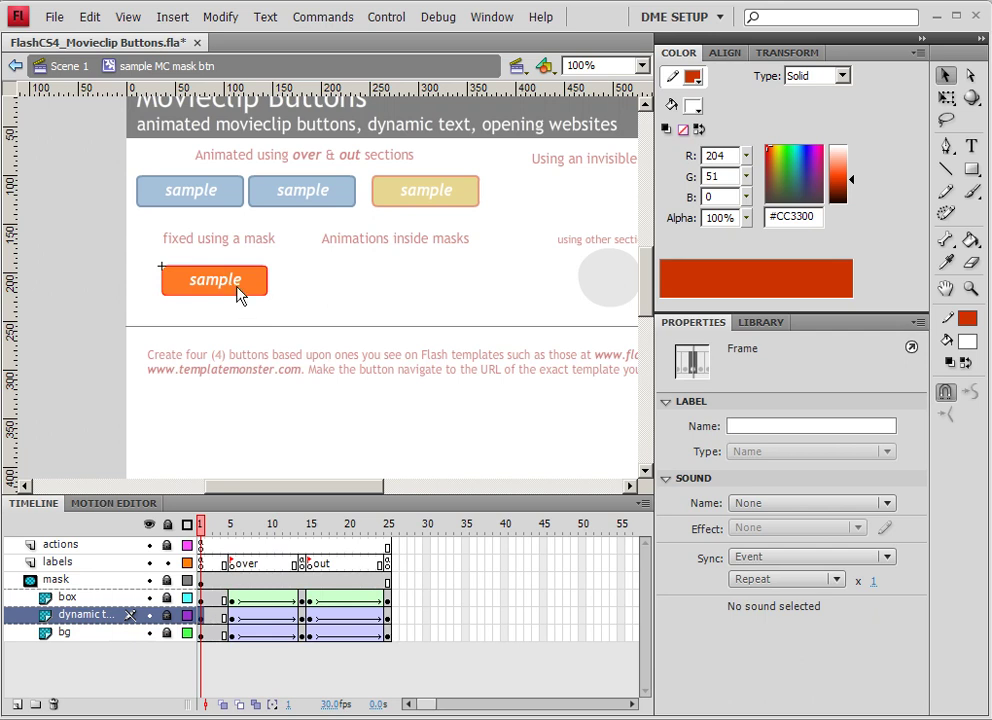
# Return to Scene 1 and move the orange sample button to about X 122, Y 193
pyautogui.click(60, 68)
pyautogui.moveTo(206, 279); pyautogui.dragTo(336, 285)
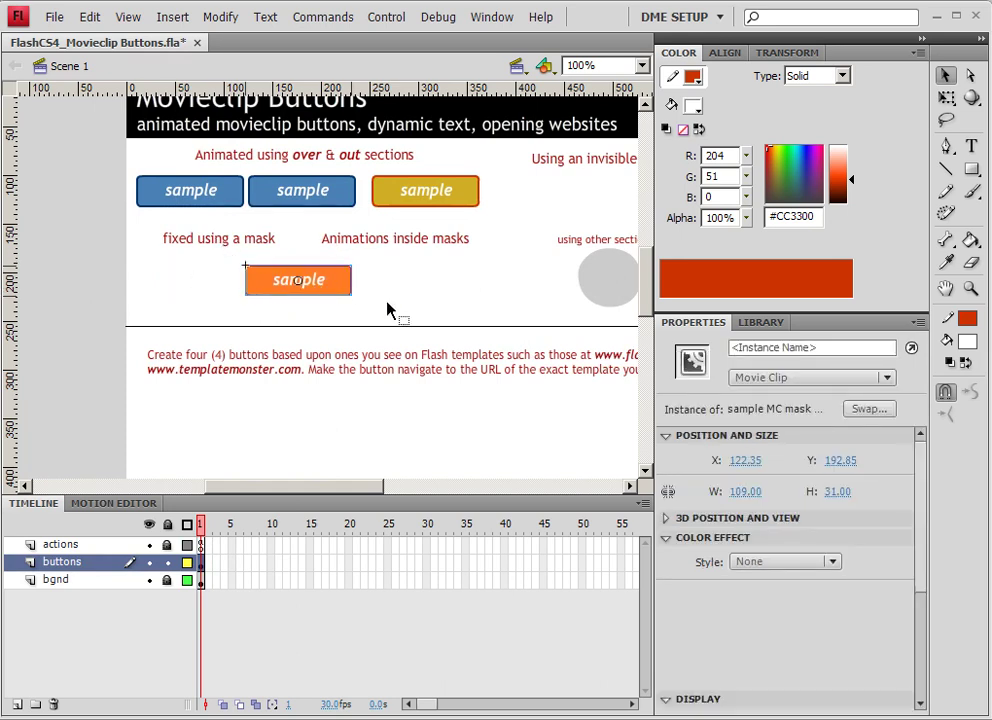
# Select the ball_btn instance beneath the "using other sections" heading
pyautogui.moveTo(469, 283); pyautogui.dragTo(211, 303)
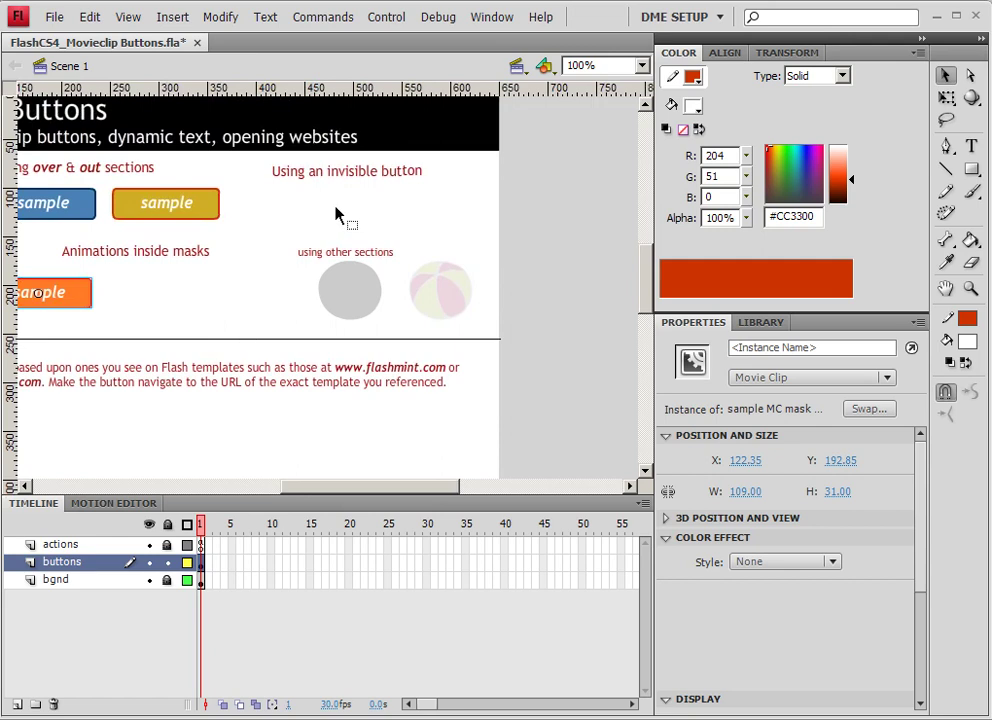
pyautogui.click(370, 298)
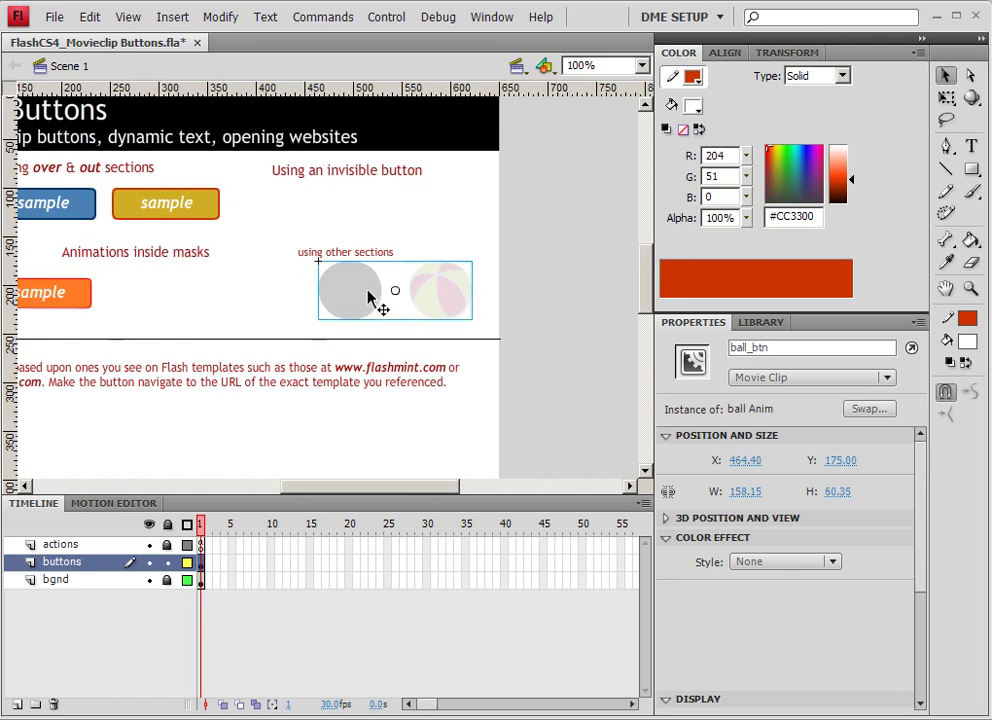